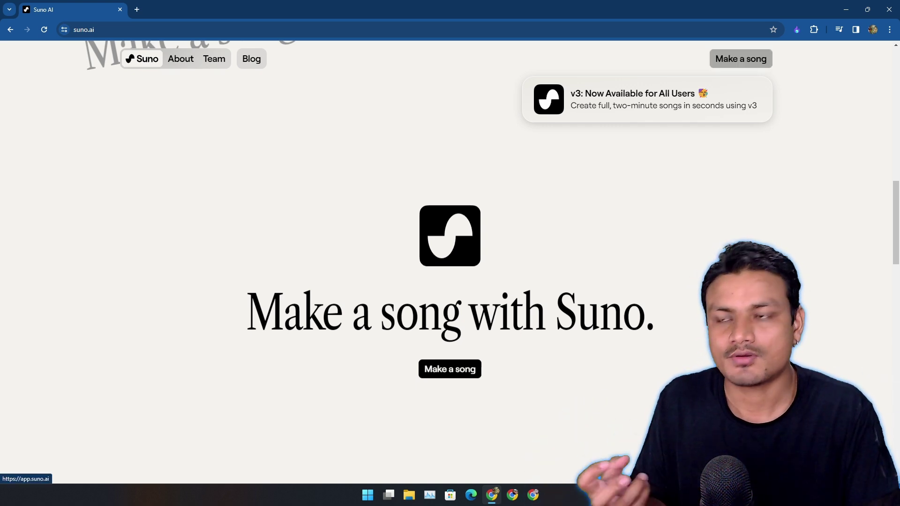
- Open Suno's Create page and scroll the song list down to the earlier Chilli Song entries
click(741, 58)
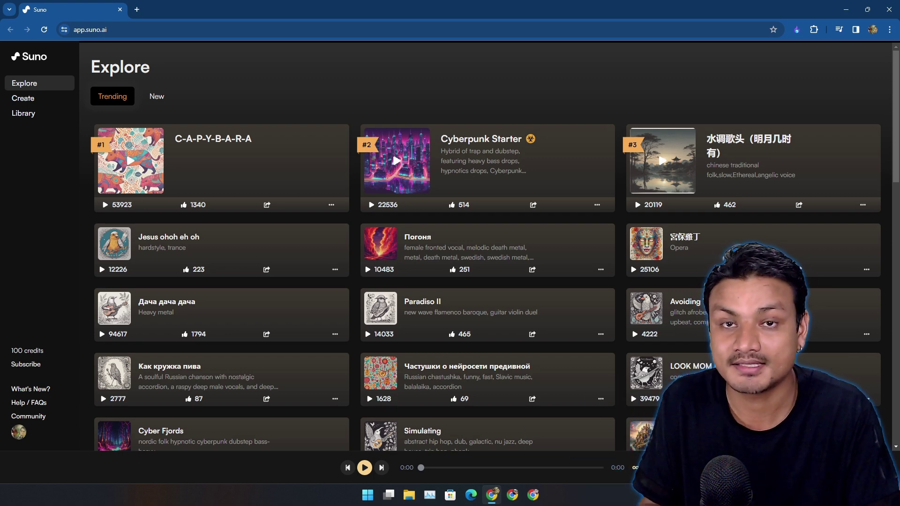
click(23, 98)
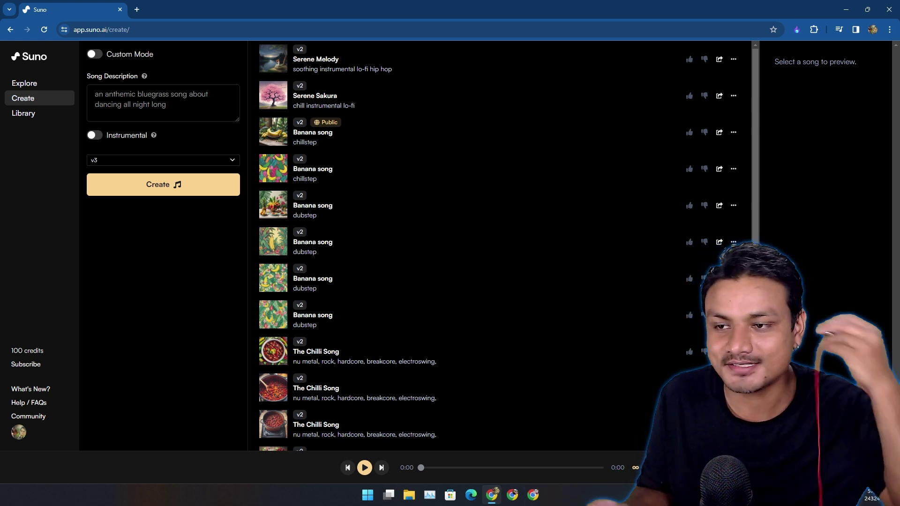
scroll(268, 285, down, 2)
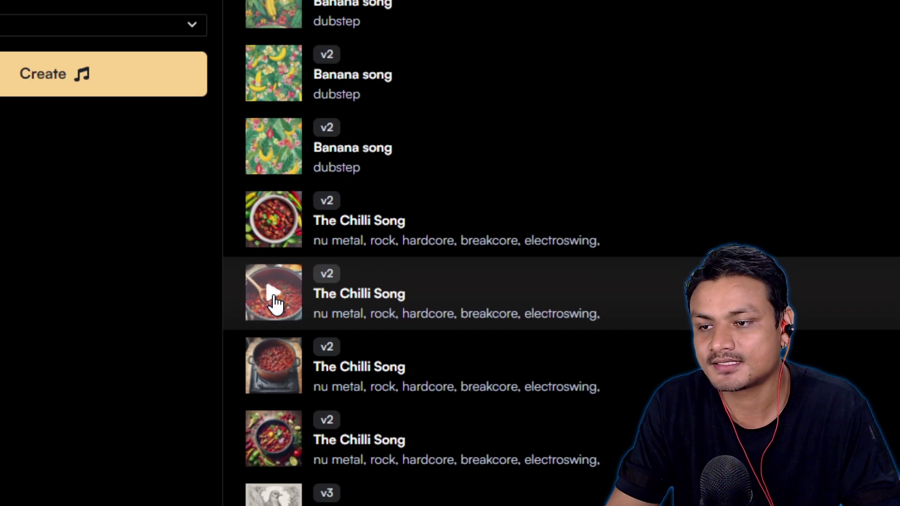
- Play a v2 version of The Chilli Song, pause and resume it, then leave it paused at 0:25
click(273, 296)
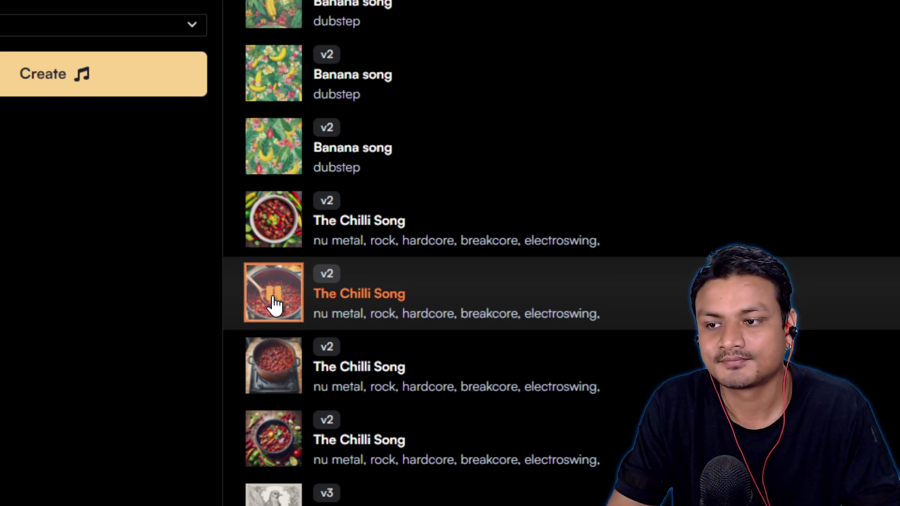
click(275, 305)
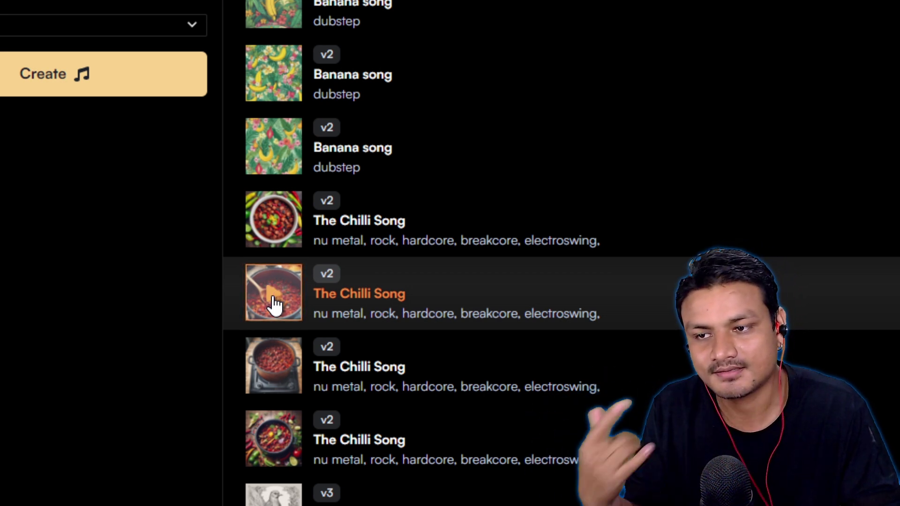
click(276, 305)
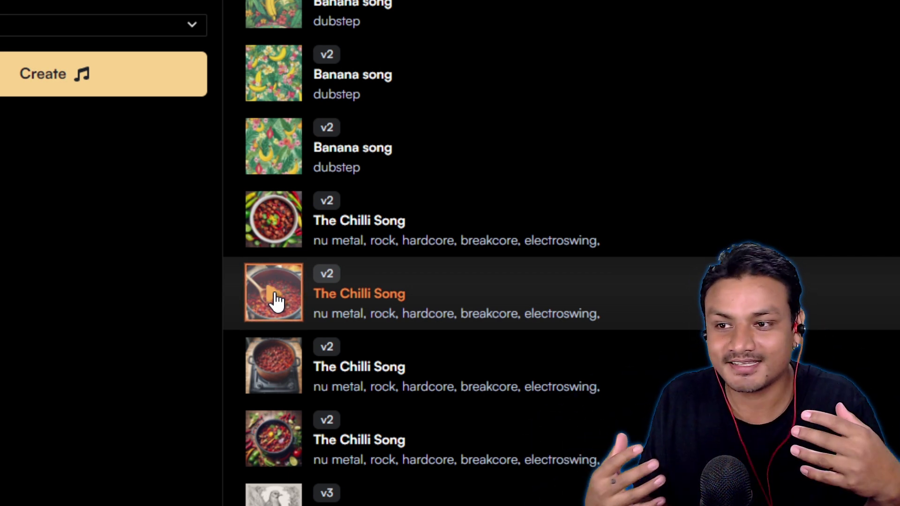
click(276, 296)
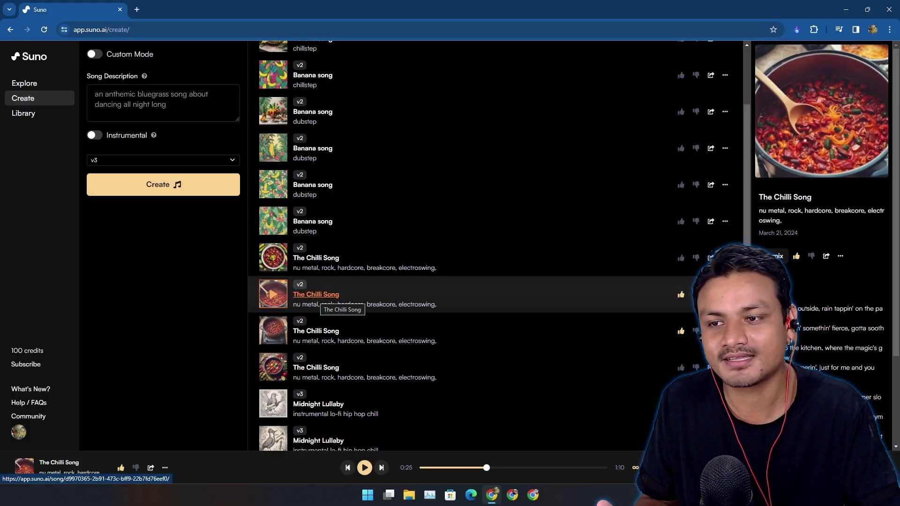
- Open The Chilli Song's page in a new tab, select its lyrics, then return to Create
right_click(315, 296)
click(363, 302)
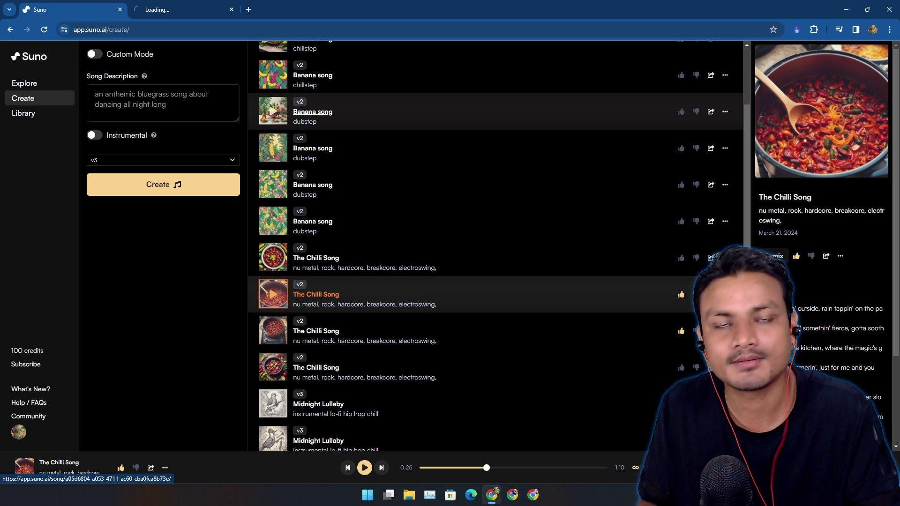
key(ctrl+Tab)
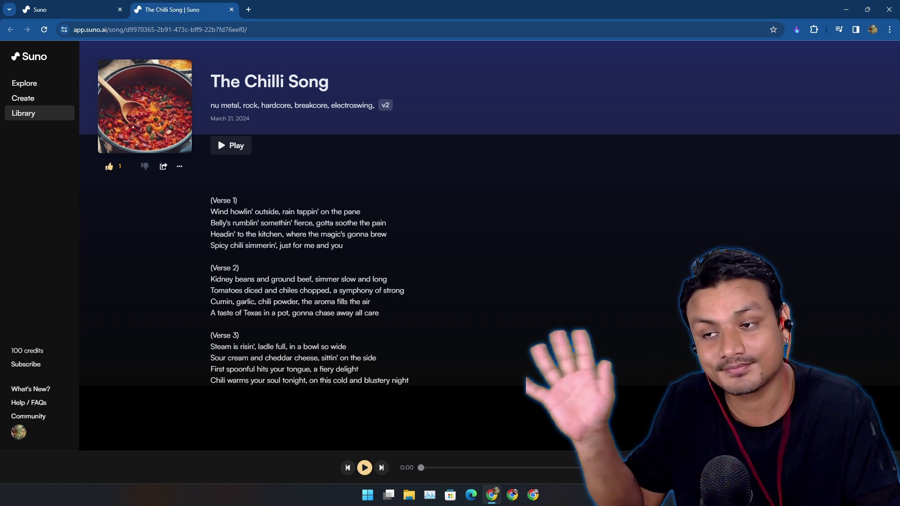
triple_click(400, 380)
click(399, 381)
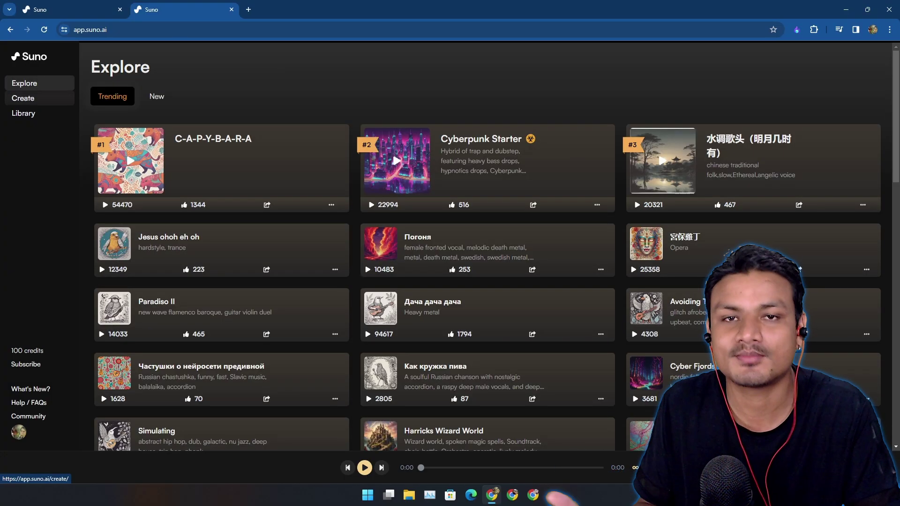
click(23, 98)
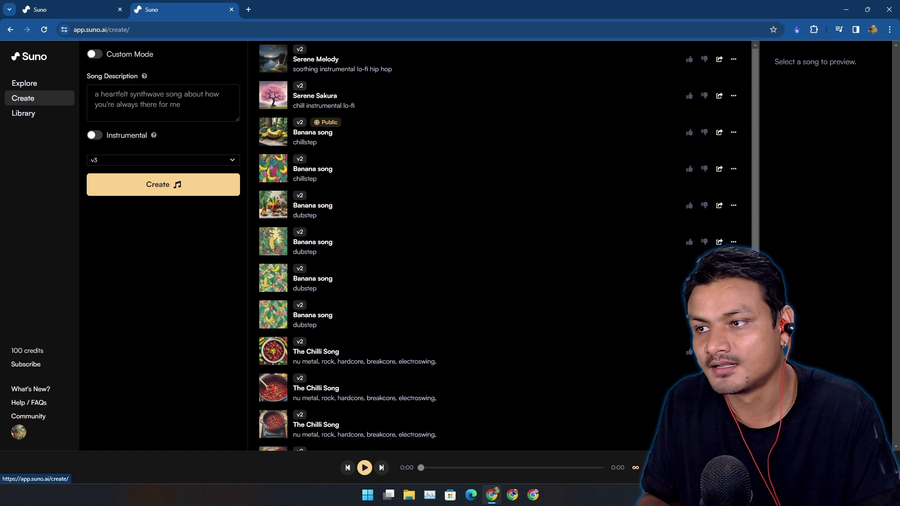
- On Explore, play the trending C-A-P-Y-B-A-R-A song and view its page in a new tab
click(24, 83)
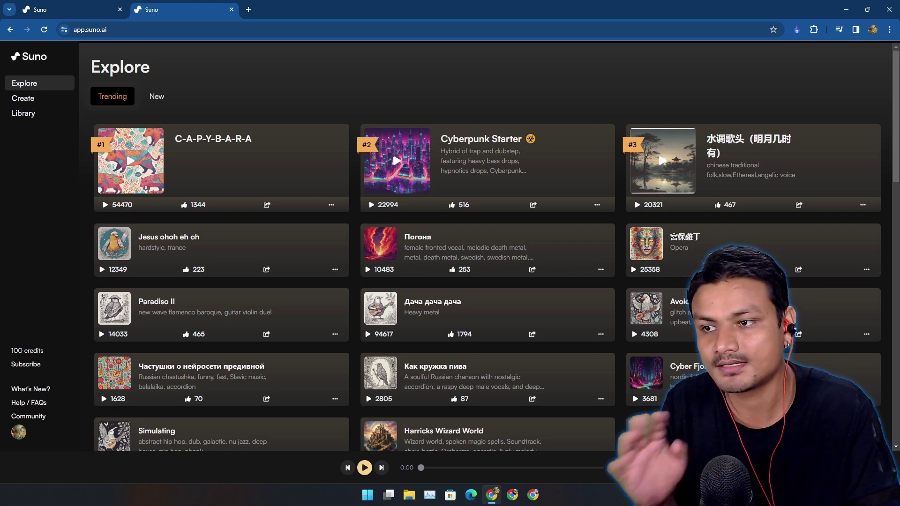
click(114, 205)
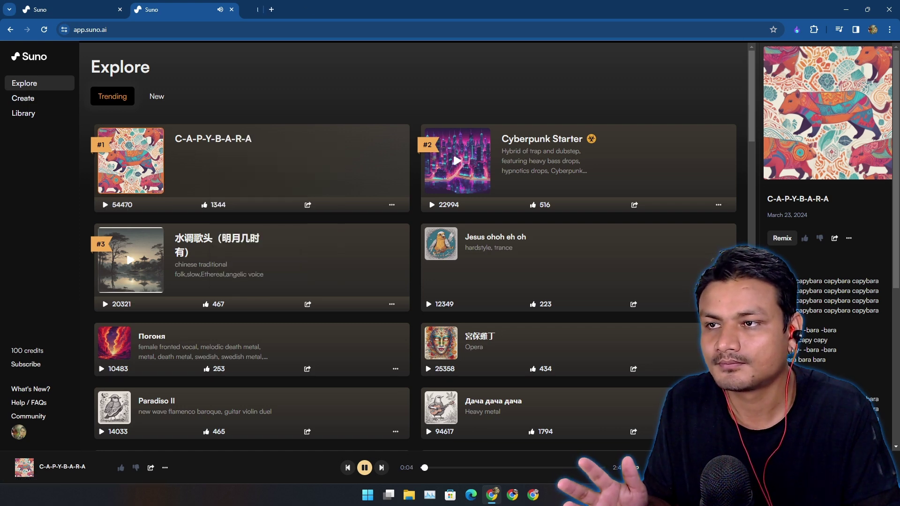
click(217, 139)
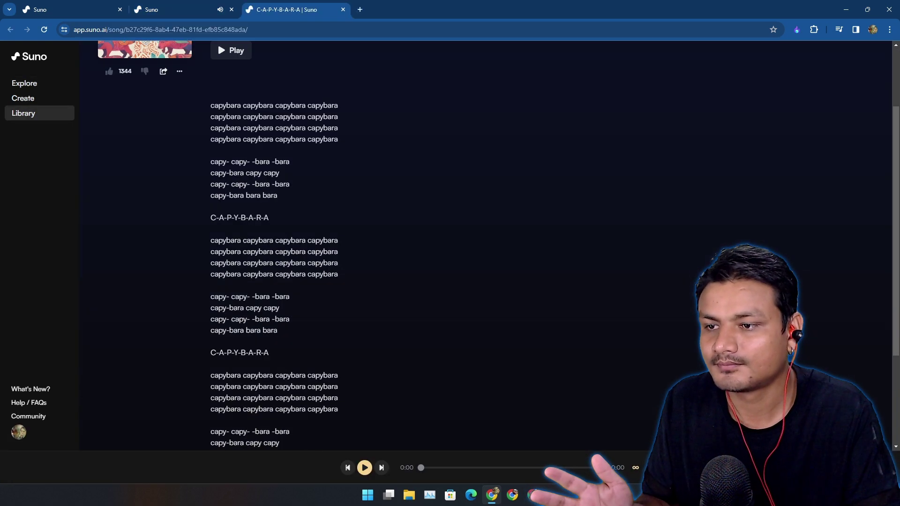
key(ctrl+shift+Tab)
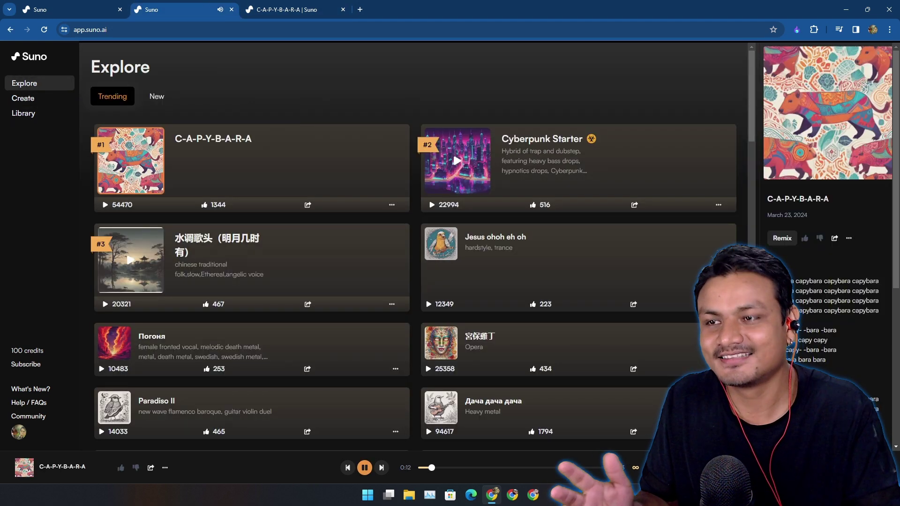
key(ctrl+Tab)
scroll(218, 137, down, 3)
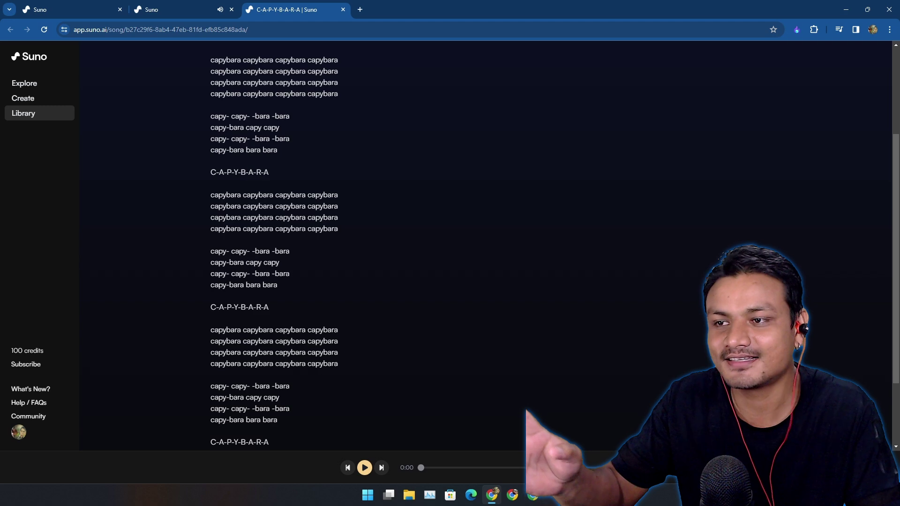
scroll(217, 137, up, 3)
scroll(218, 136, down, 10)
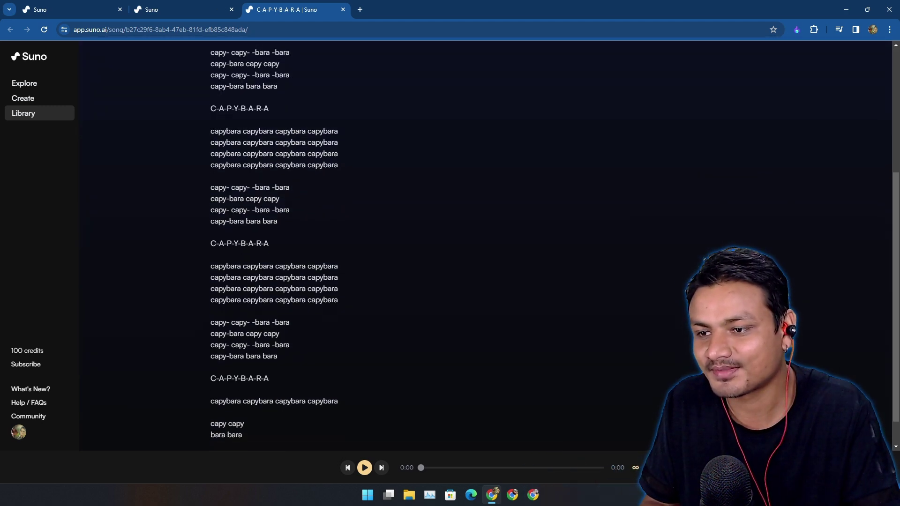
scroll(218, 137, up, 10)
- Play Cyberpunk Starter from Explore, then open its song page in a new tab and close it
key(ctrl+shift+Tab)
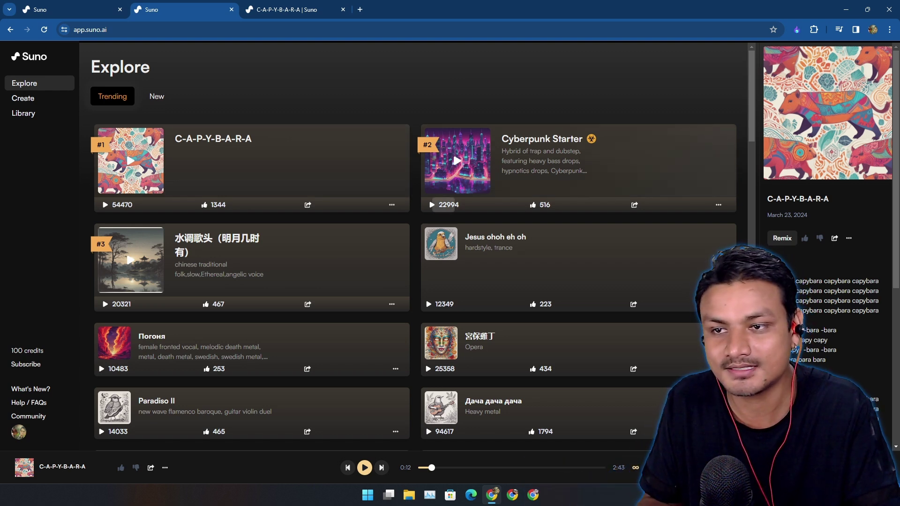
click(443, 205)
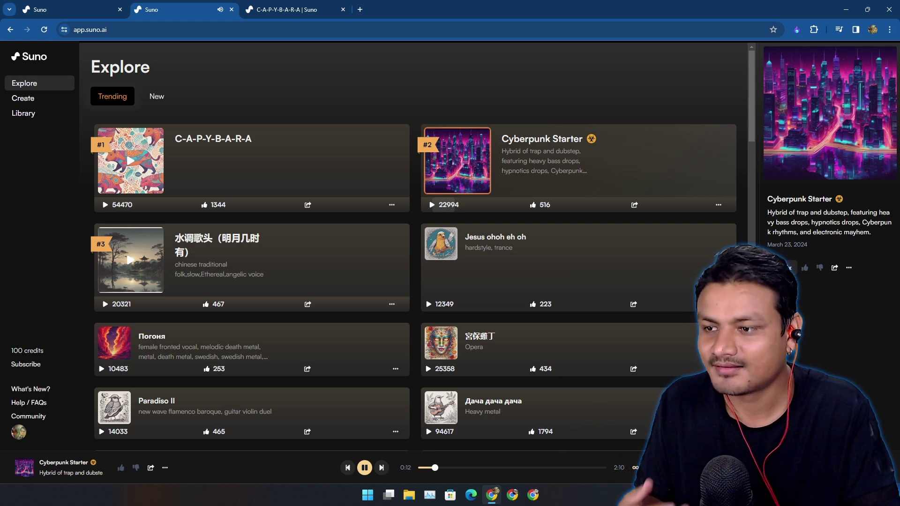
right_click(527, 139)
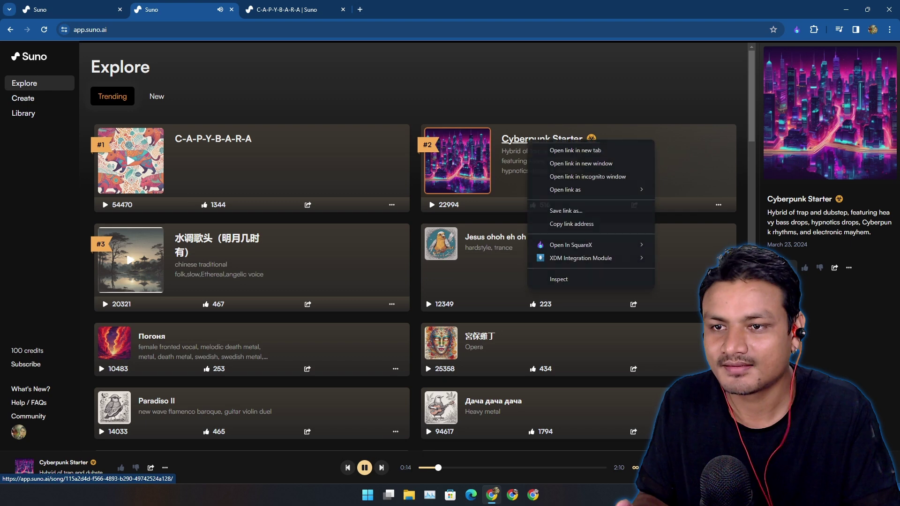
click(553, 148)
click(404, 9)
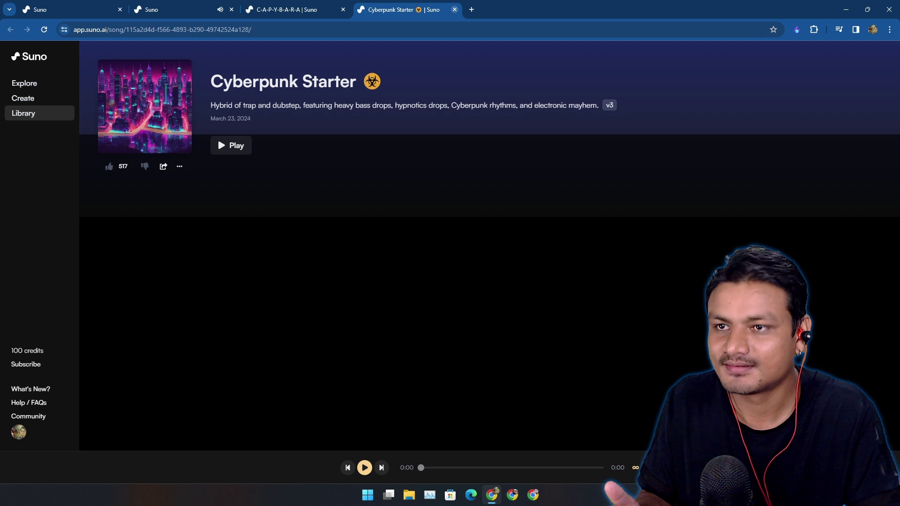
key(ctrl+w)
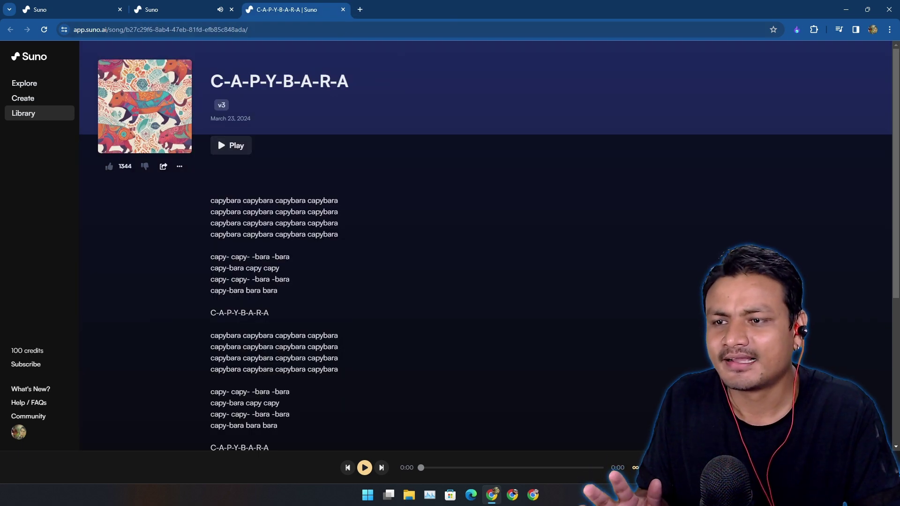
- Play C-A-P-Y-B-A-R-A, then on Create toggle Custom Mode off and focus the Song Description box
click(218, 136)
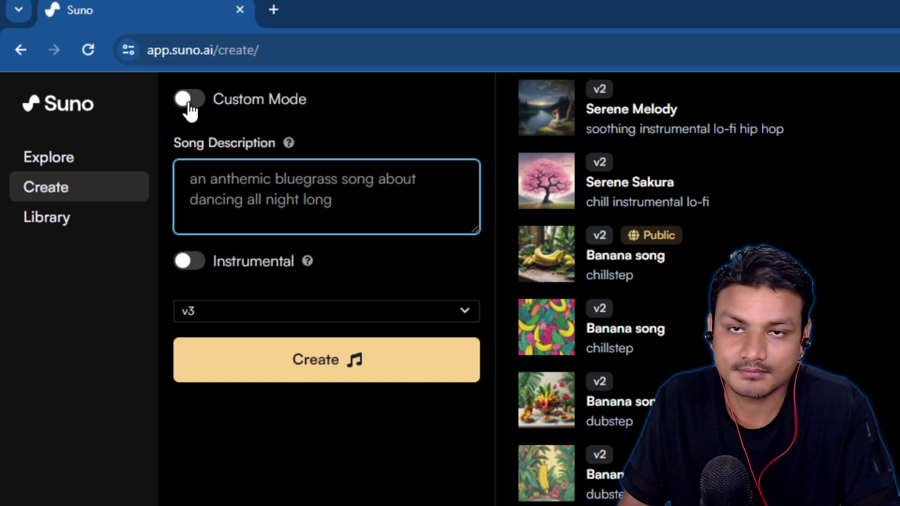
click(190, 112)
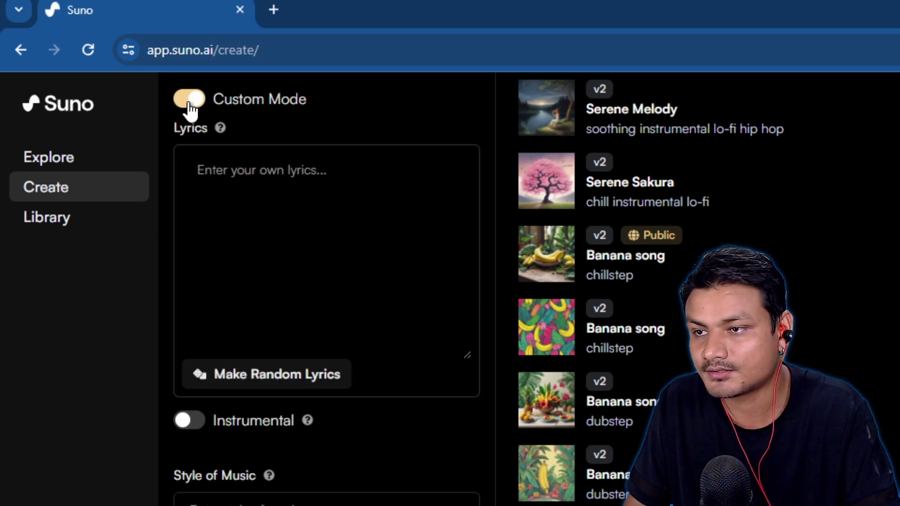
click(259, 206)
click(60, 197)
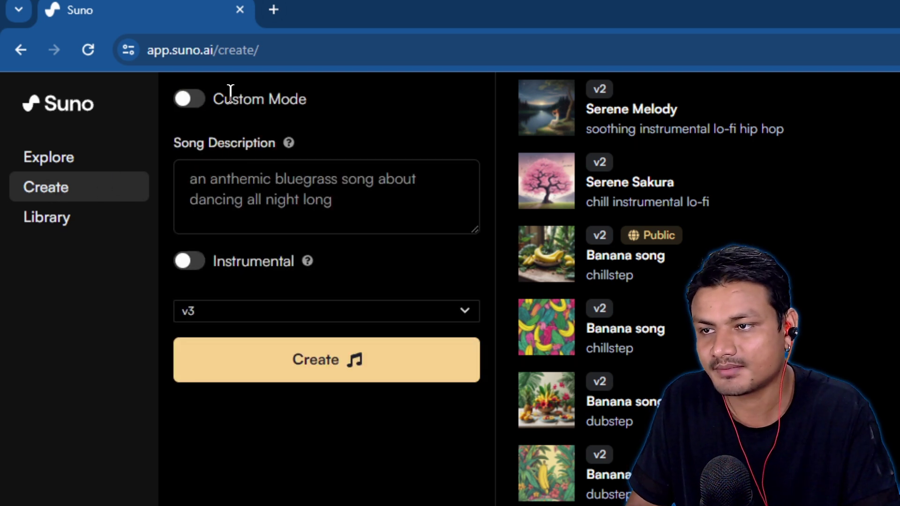
click(285, 202)
mouse_move(293, 143)
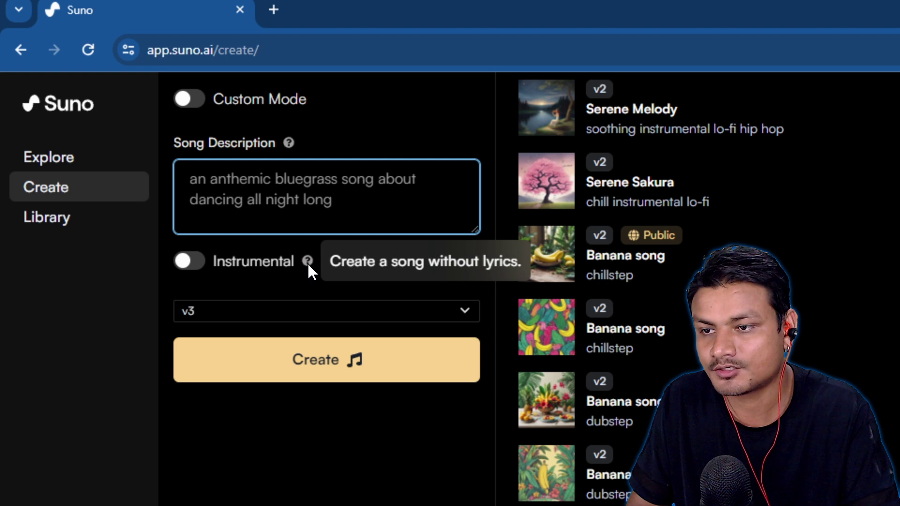
- Turn on Custom Mode and paste the chili song lyrics into the Lyrics box
click(185, 98)
click(279, 197)
key(ctrl+v)
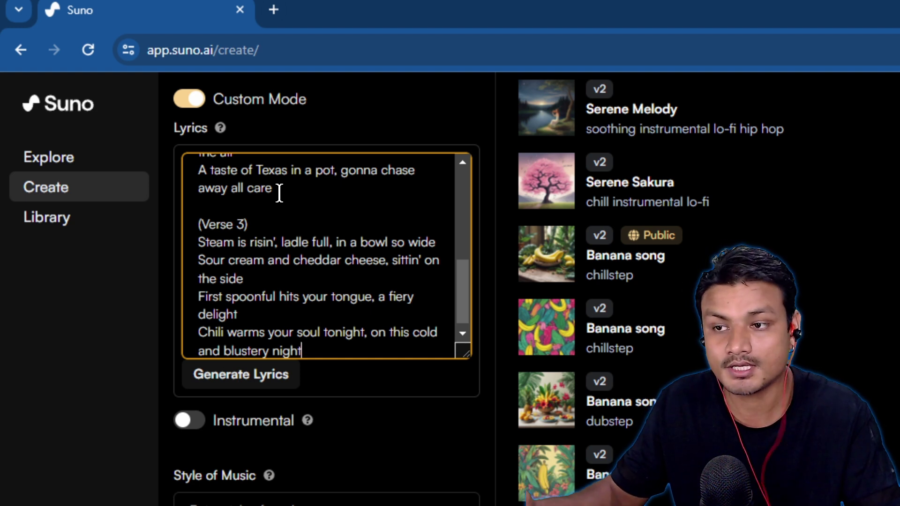
scroll(456, 219, up, 8)
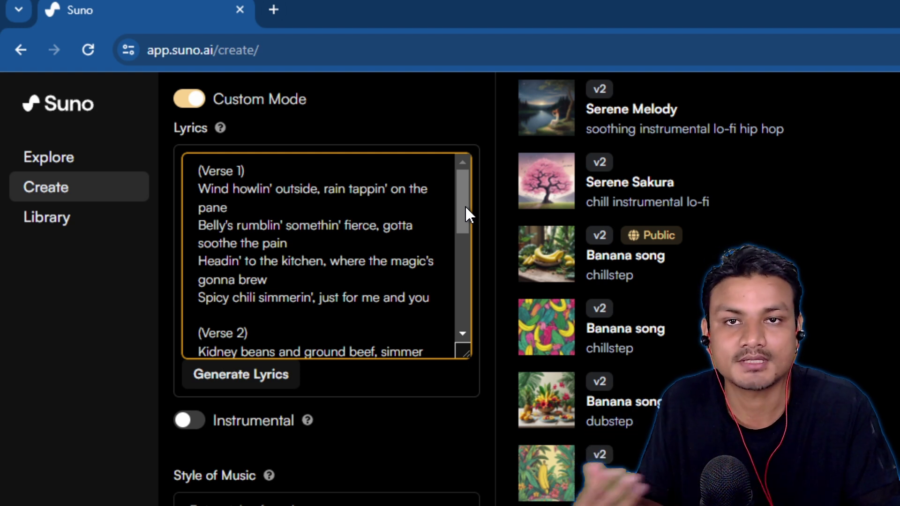
drag(465, 205, 459, 311)
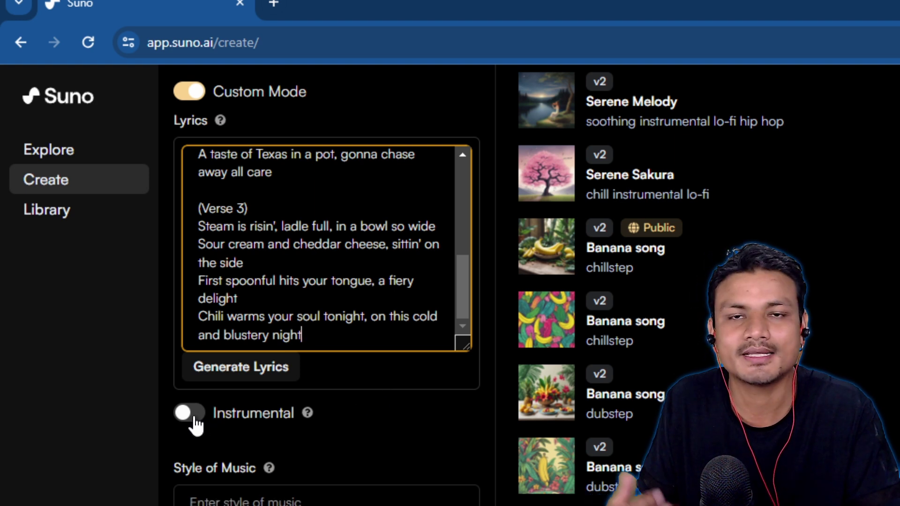
- Toggle Instrumental on and back off, then paste the chili lyrics back through Verse 3
click(195, 419)
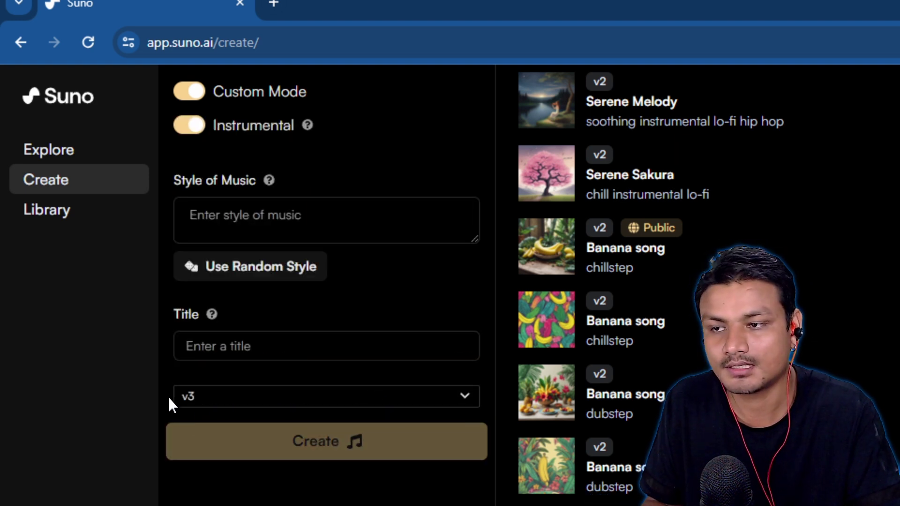
click(195, 126)
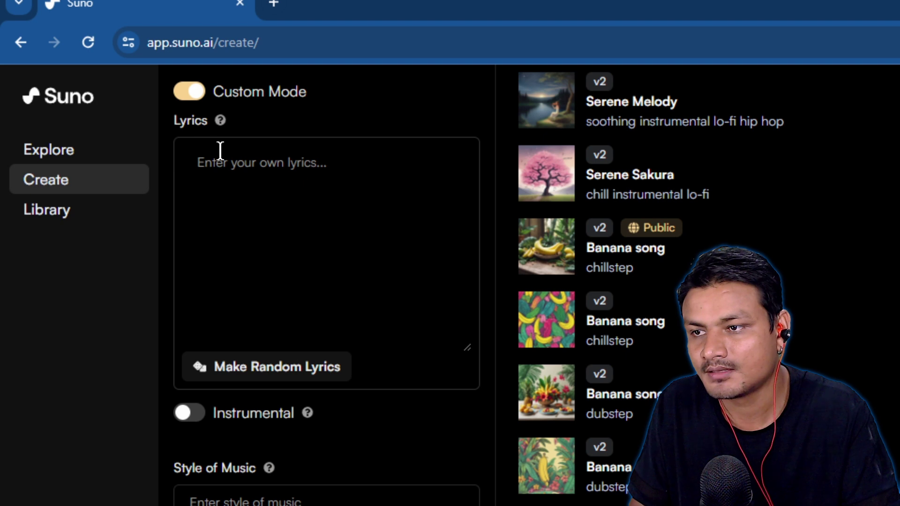
click(259, 182)
key(ctrl+v)
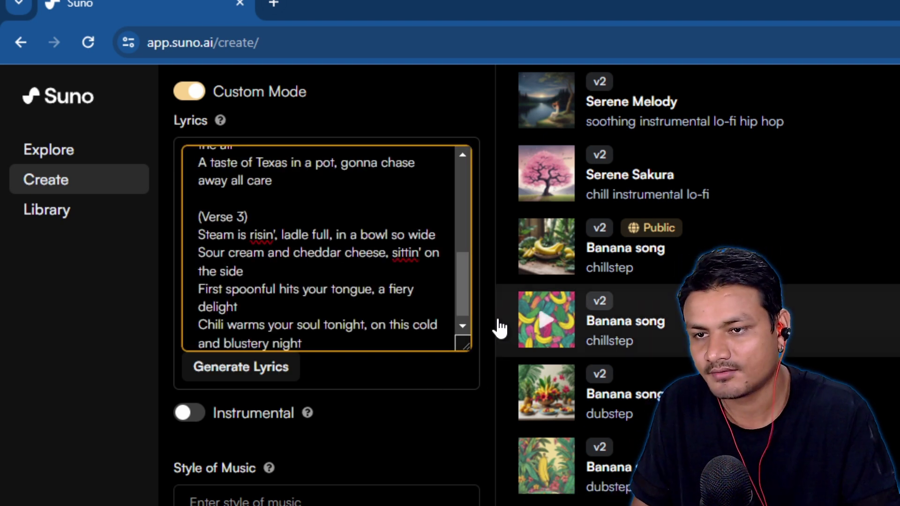
- Enter 'pop, slow, rap,' as the style, then cycle through several random style suggestions
click(281, 497)
mouse_move(269, 464)
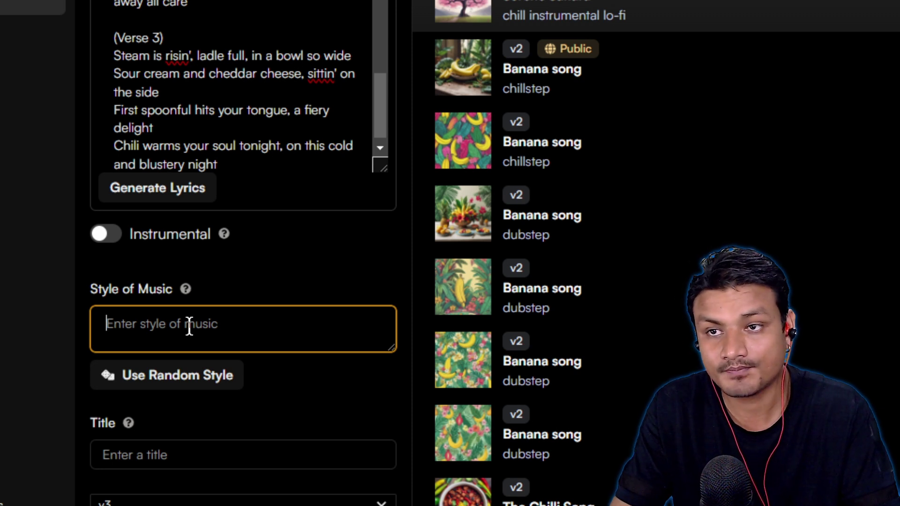
text(pop, slow, rap,)
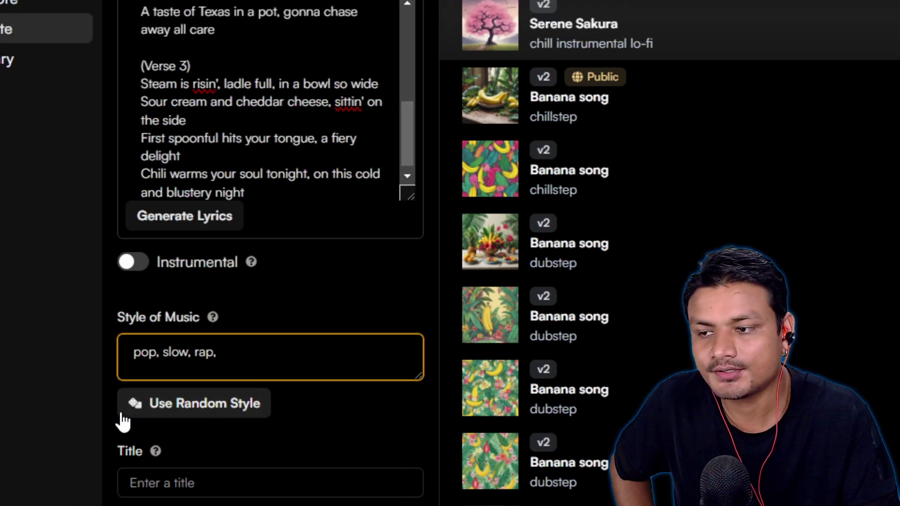
click(193, 415)
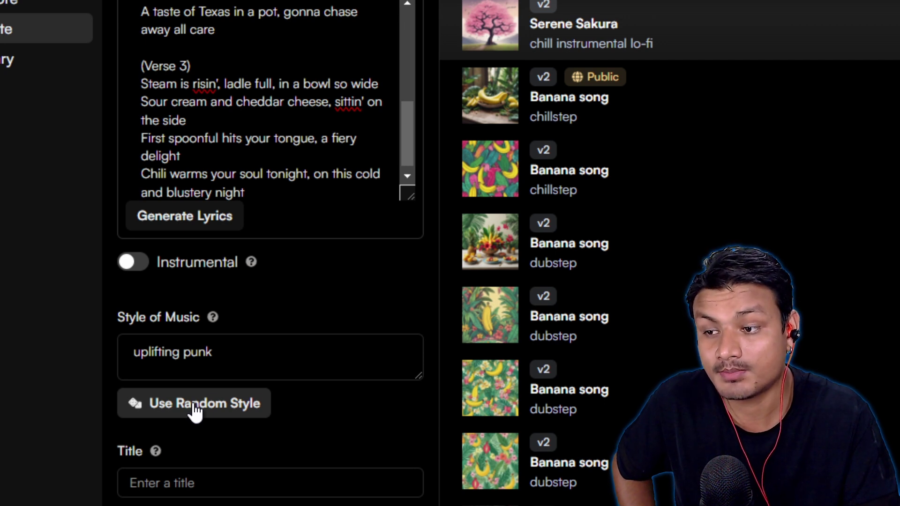
click(195, 413)
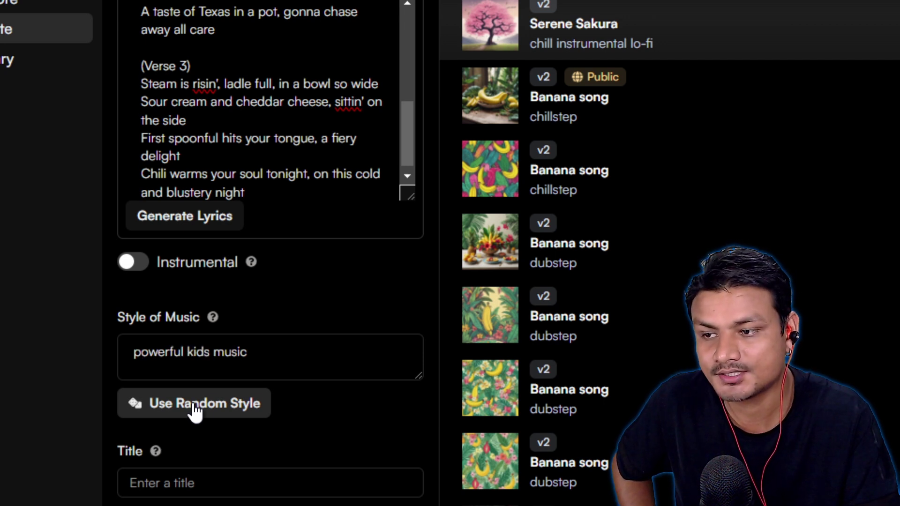
click(195, 412)
click(195, 411)
click(199, 409)
click(203, 407)
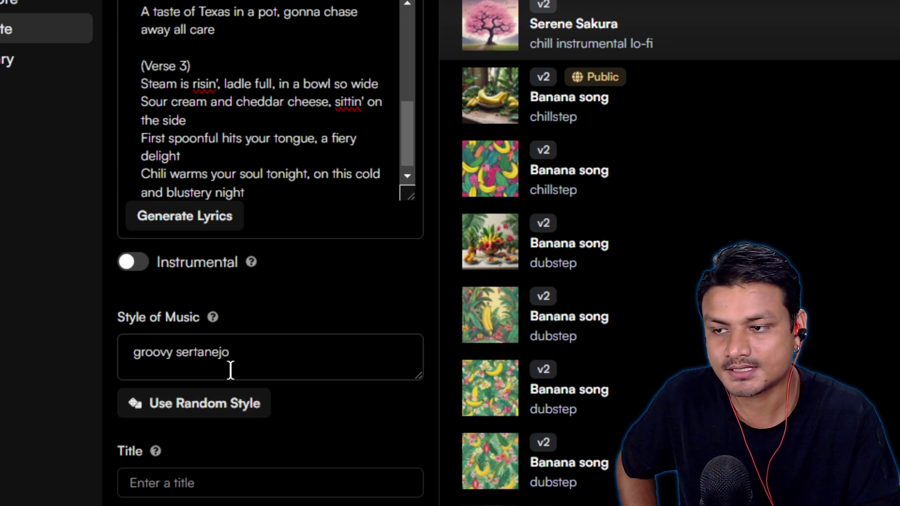
- Replace the style of music with 'hiphop'
drag(243, 364, 189, 363)
key(ctrl+a)
key(BackSpace)
text(hiphop)
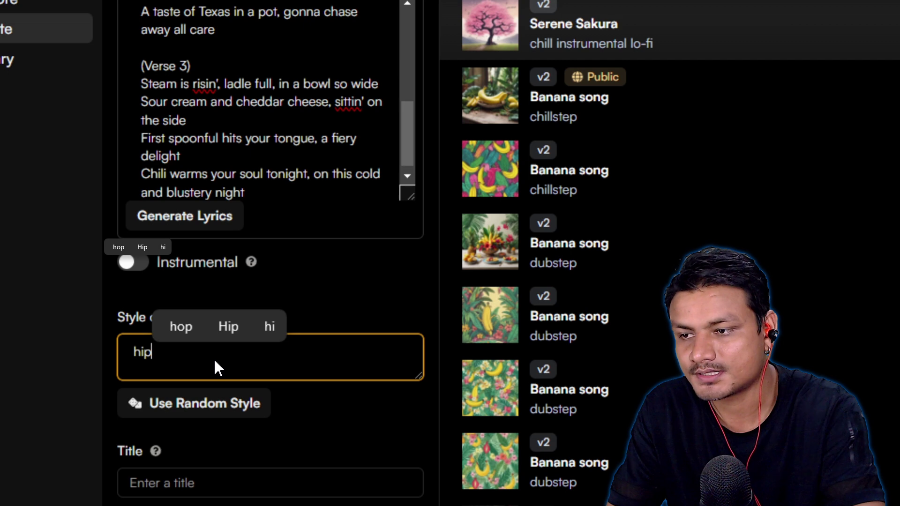
click(394, 416)
scroll(393, 416, down, 1)
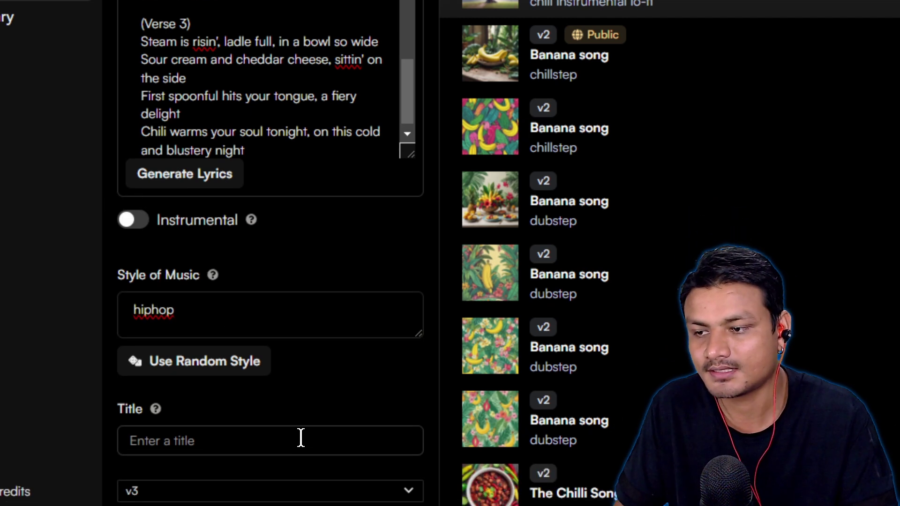
- Title the song 'chili soap 2' and keep model version v3
click(299, 471)
text(chili soap )
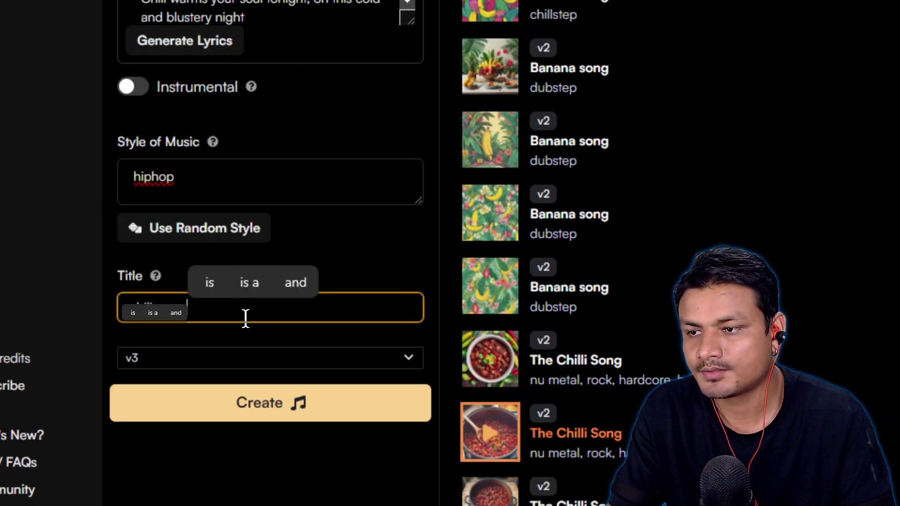
text(2)
click(201, 361)
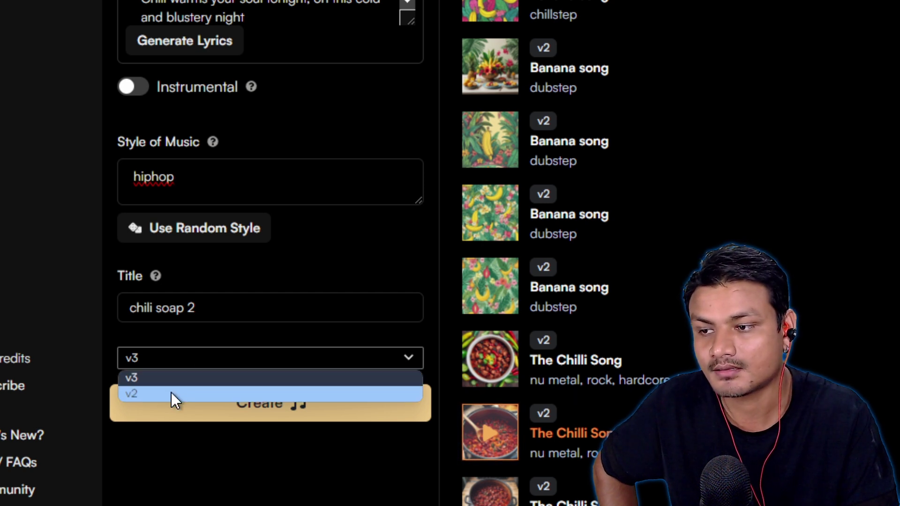
click(161, 362)
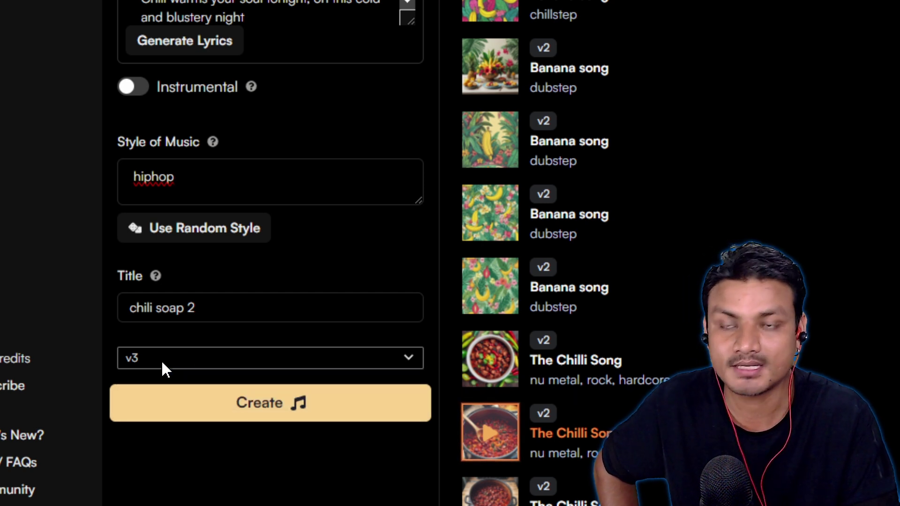
- Generate the chili soap 2 song and scroll to its two new v3 clips, leaving 90 credits
click(196, 415)
scroll(372, 71, up, 4)
scroll(329, 210, down, 5)
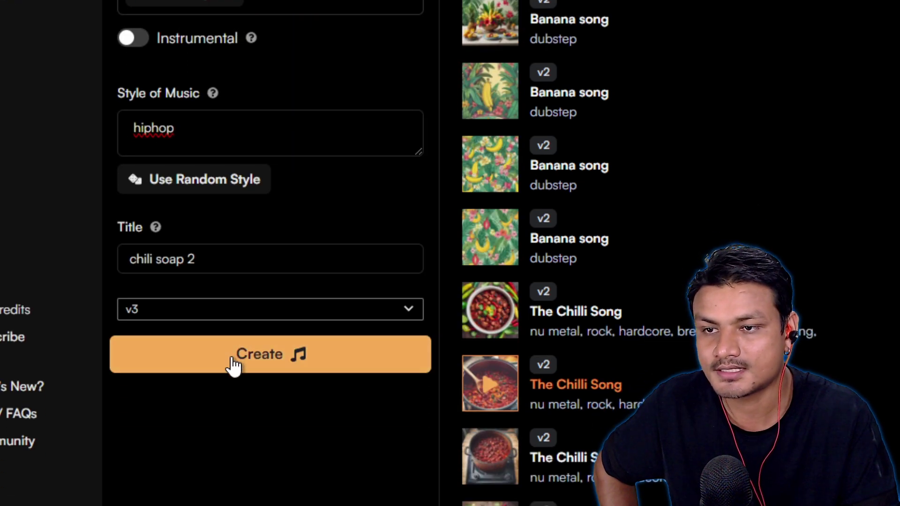
click(233, 362)
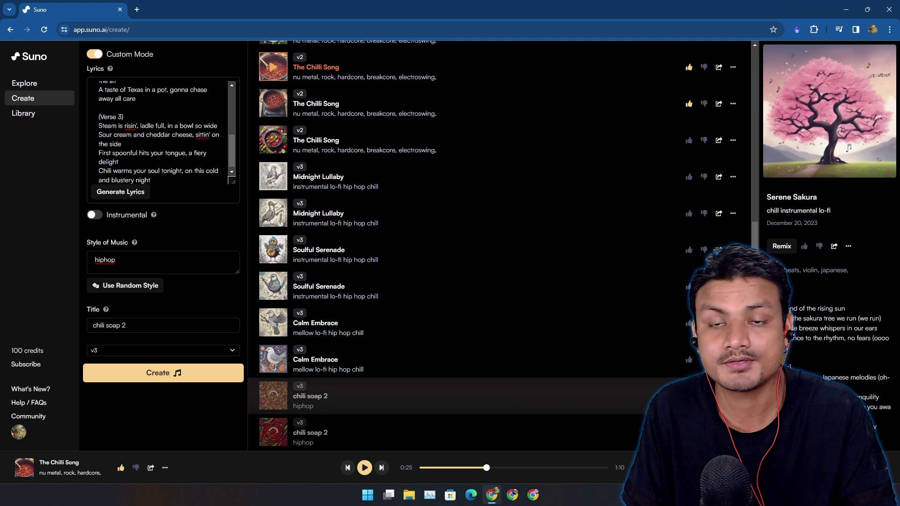
scroll(469, 380, up, 6)
scroll(469, 246, down, 6)
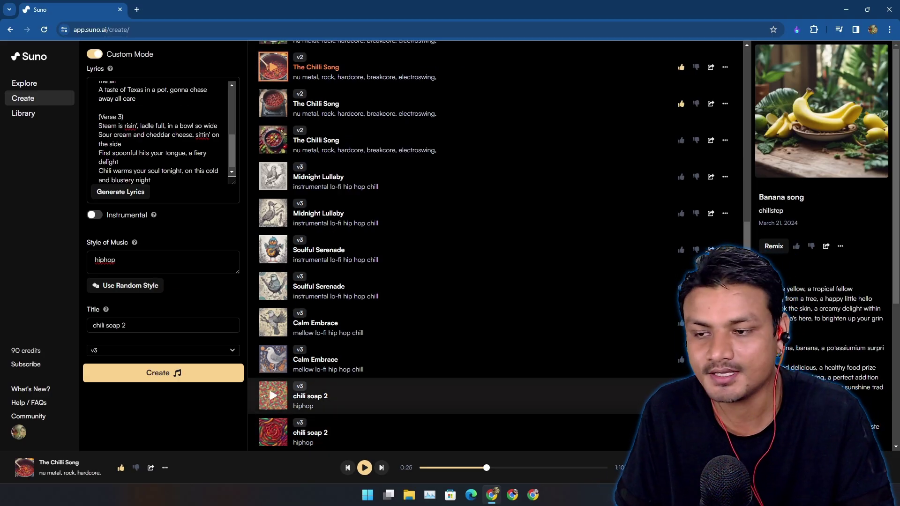
- Play the first new chili soap 2 clip, then pause it
click(273, 395)
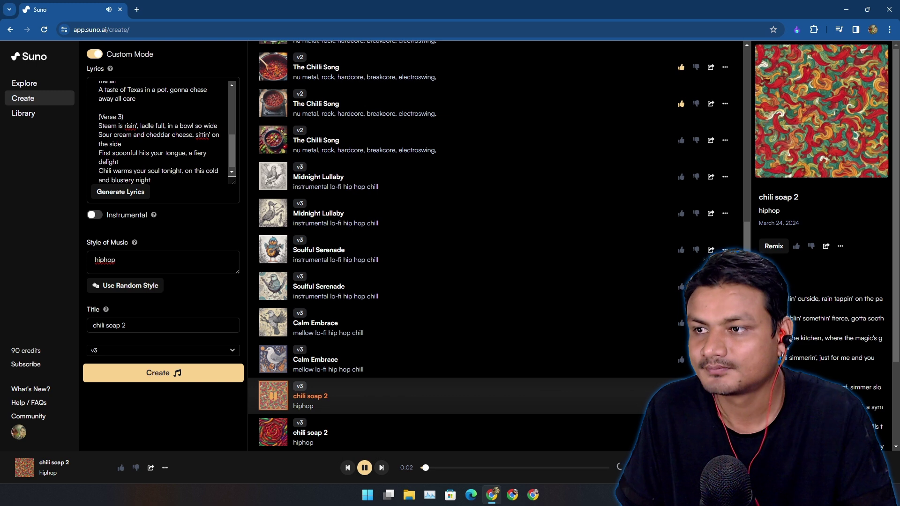
scroll(159, 131, up, 4)
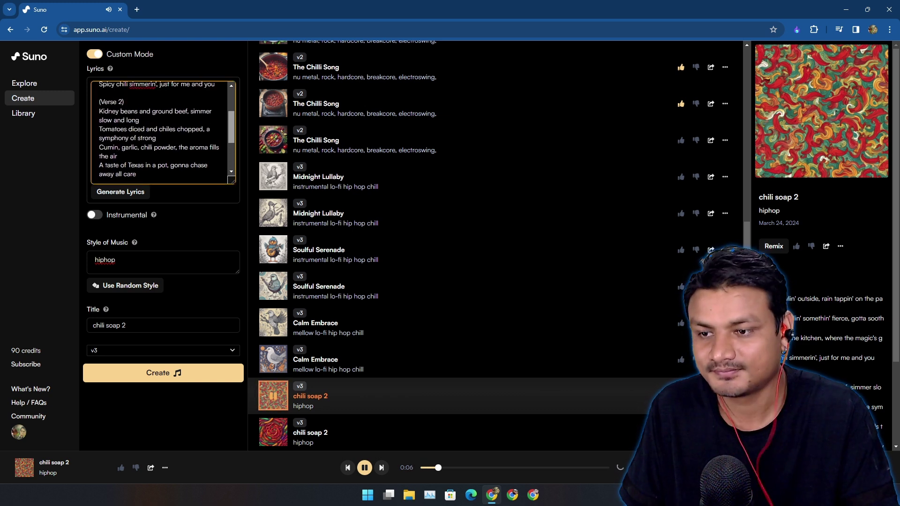
scroll(159, 131, up, 5)
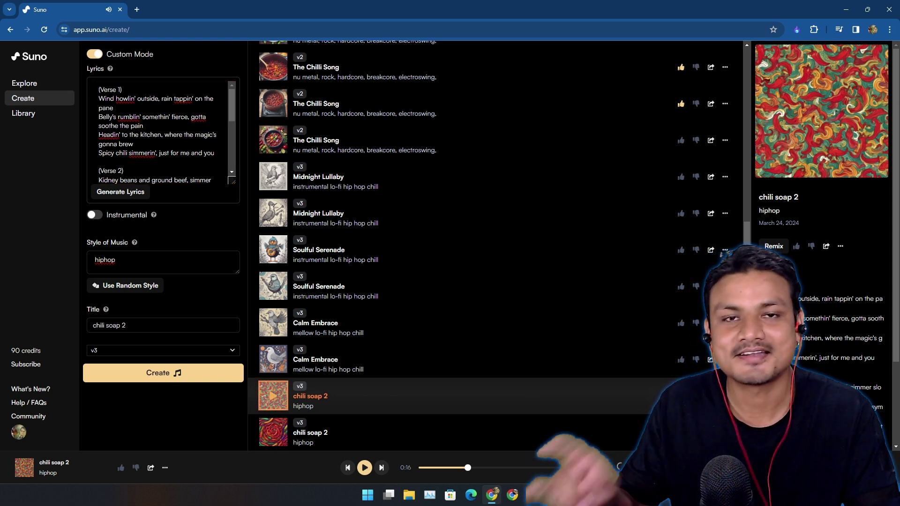
key(space)
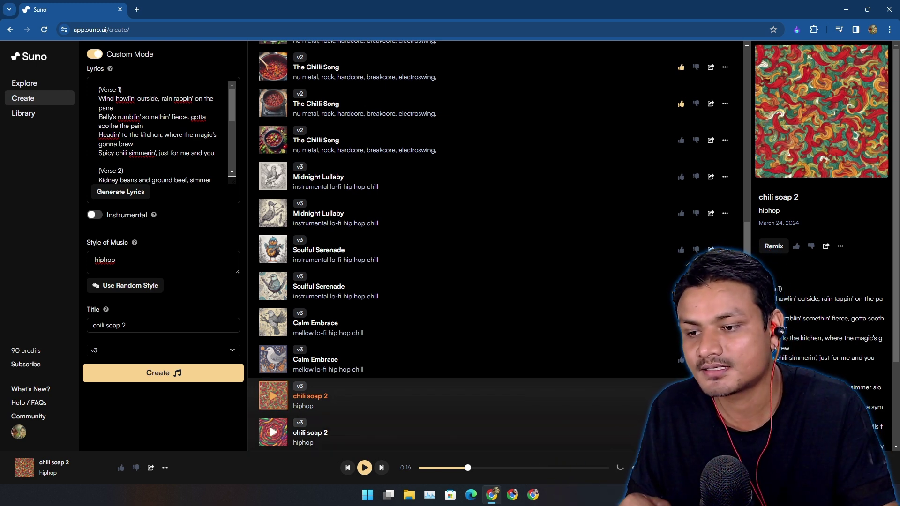
- Play, pause and resume the second chili soap 2 clip, leaving it paused at 0:14
click(272, 432)
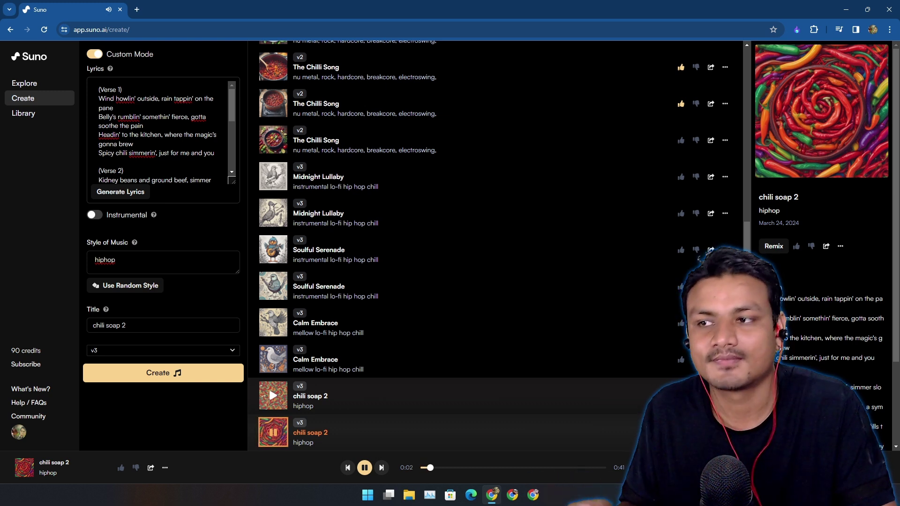
click(273, 432)
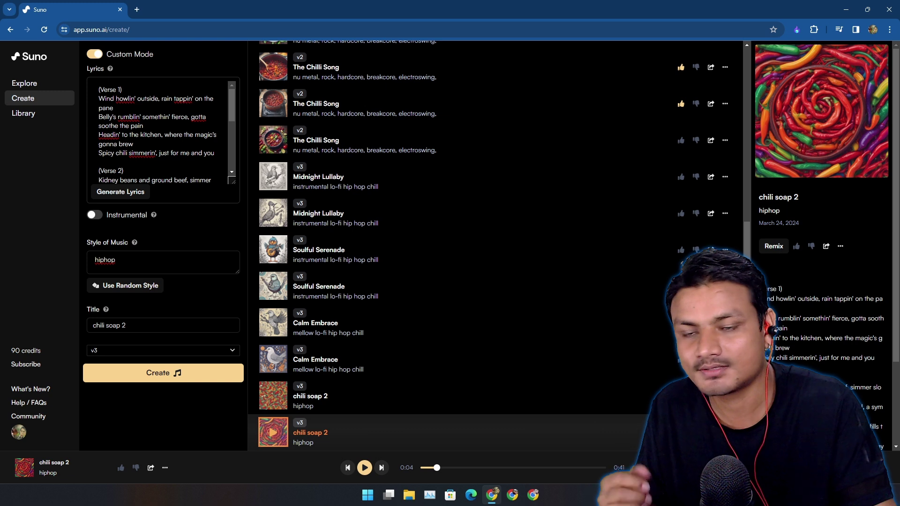
click(273, 432)
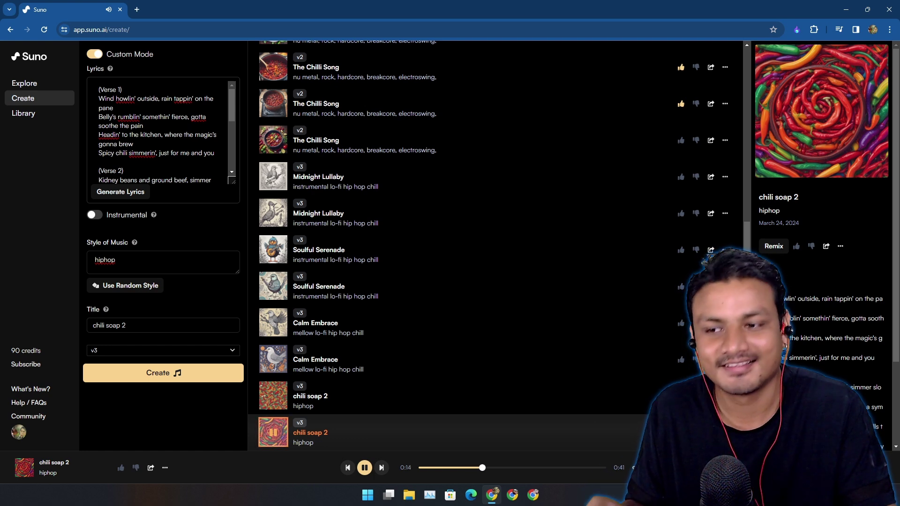
key(space)
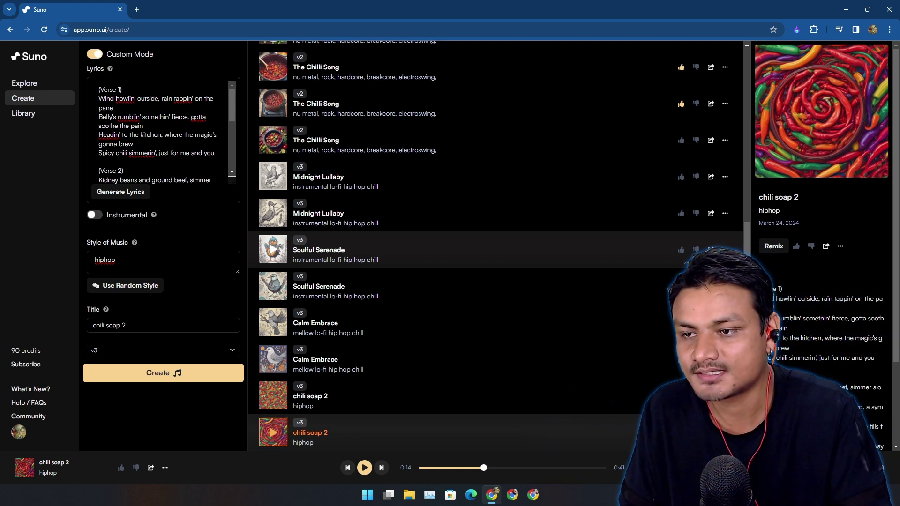
- Play the earlier Soulful Serenade track, pausing and resuming it once
click(273, 249)
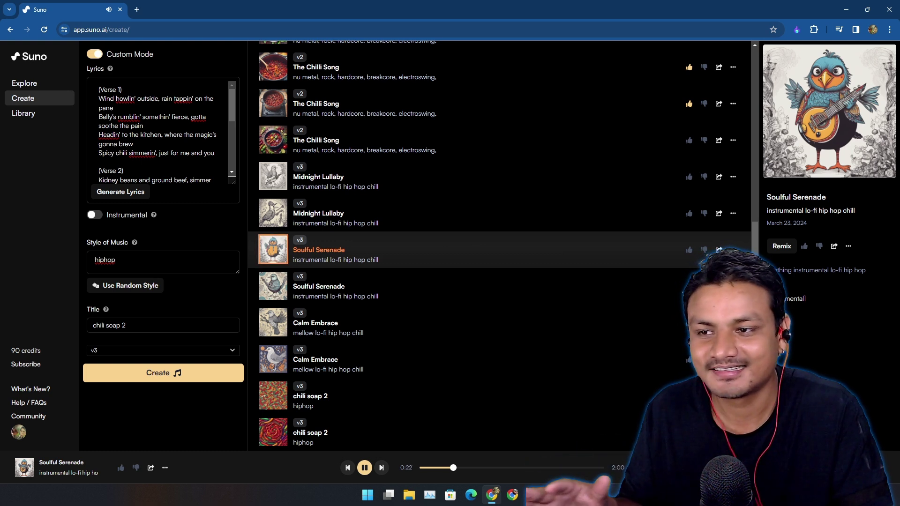
key(space)
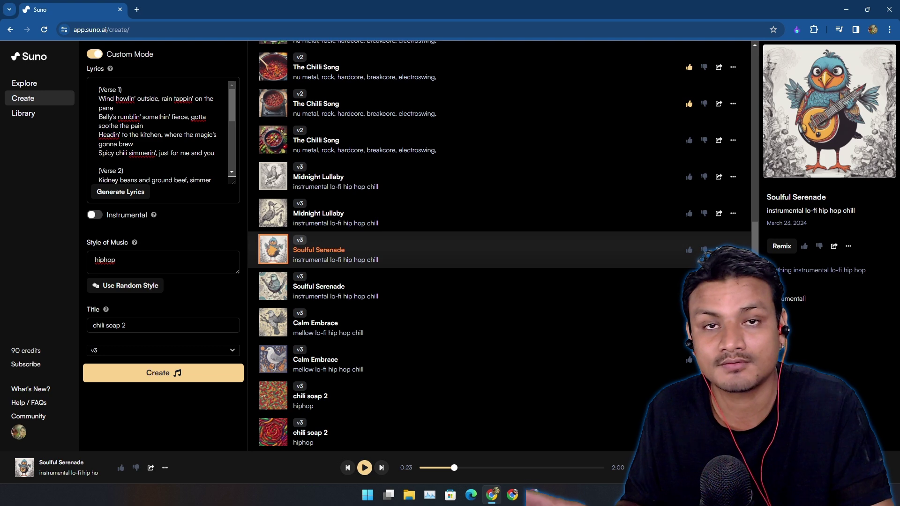
key(space)
- Switch playback to the other Soulful Serenade version, then to Calm Embrace
click(273, 286)
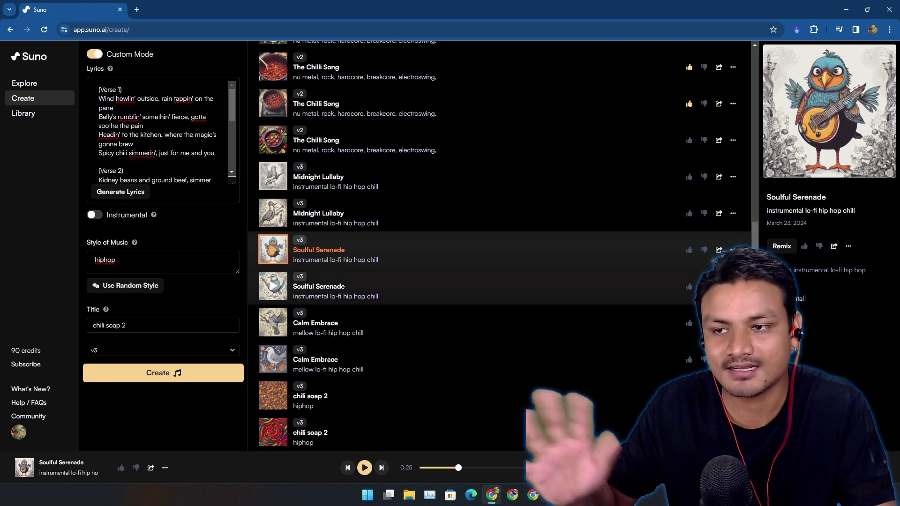
click(273, 322)
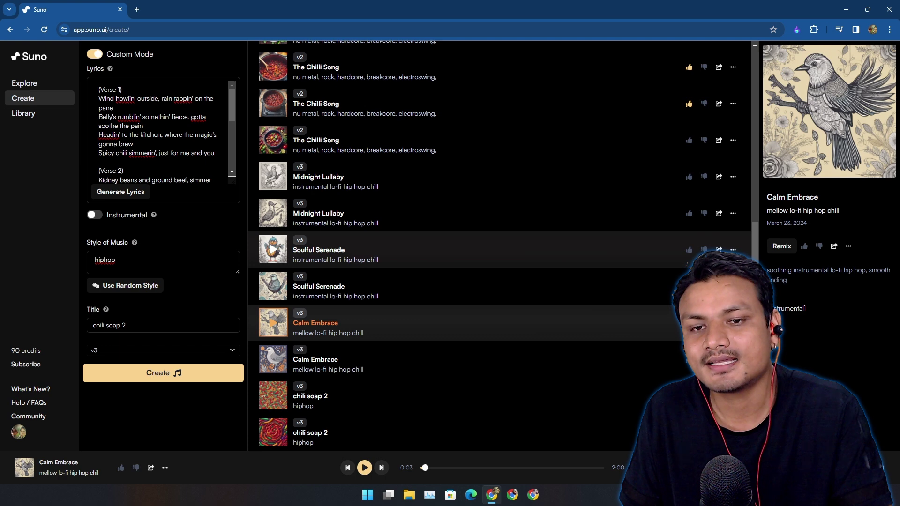
scroll(274, 242, up, 5)
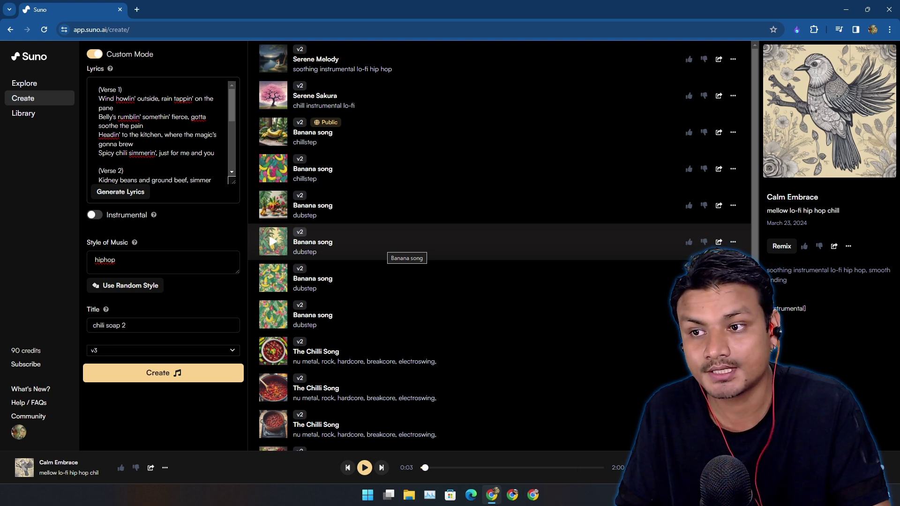
- Play the public chillstep Banana song, pause it around 0:12, then go to Help / FAQs
click(733, 59)
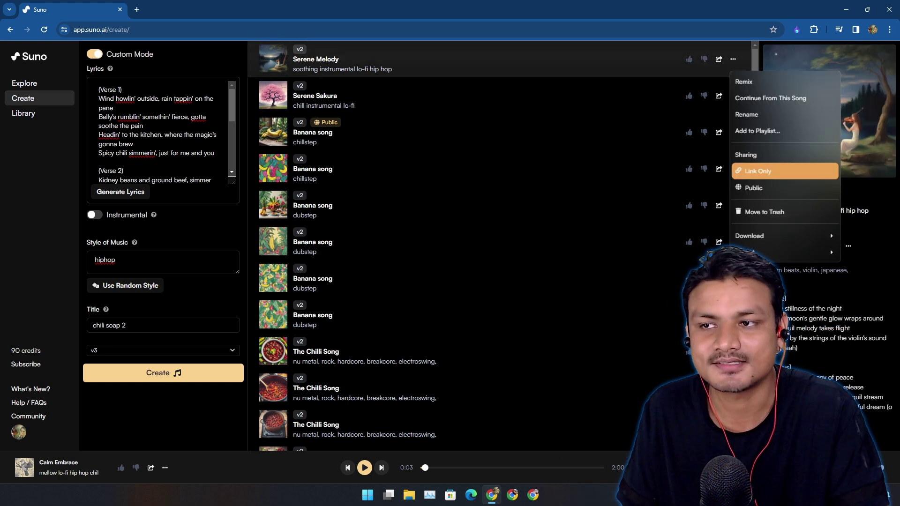
key(Escape)
click(273, 132)
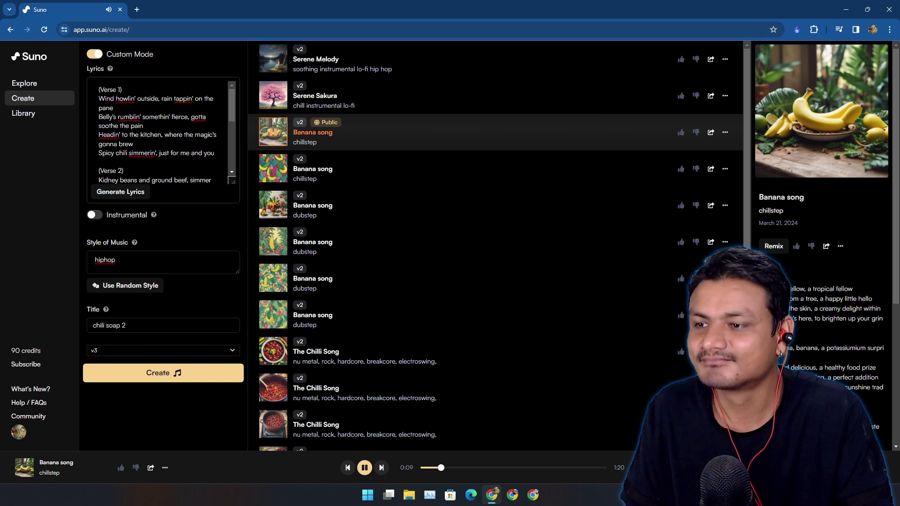
key(space)
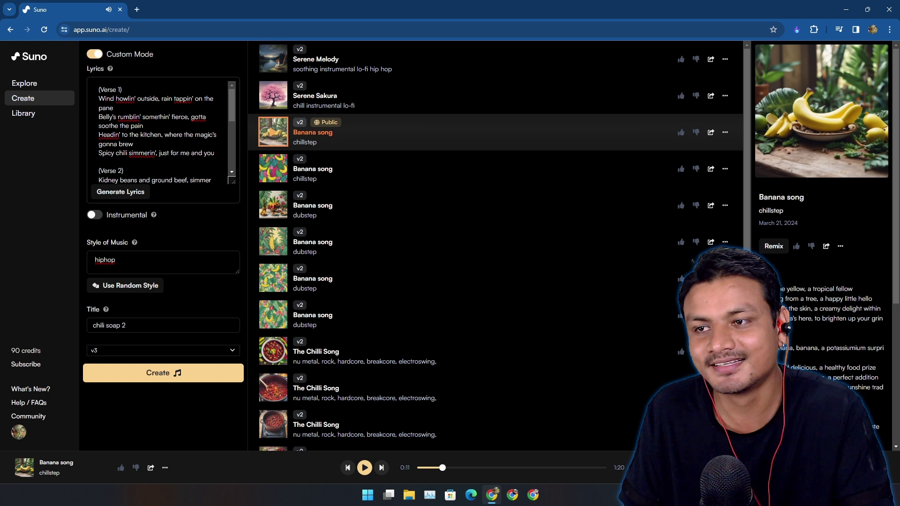
key(space)
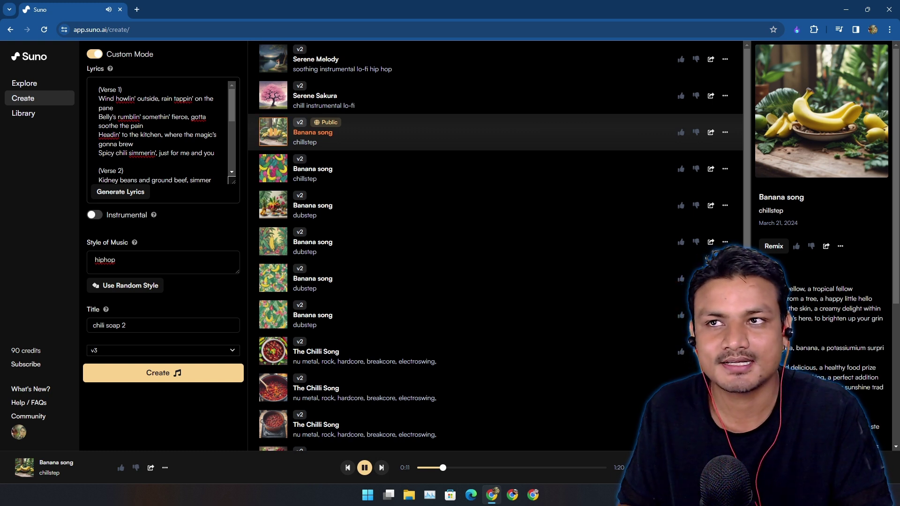
key(space)
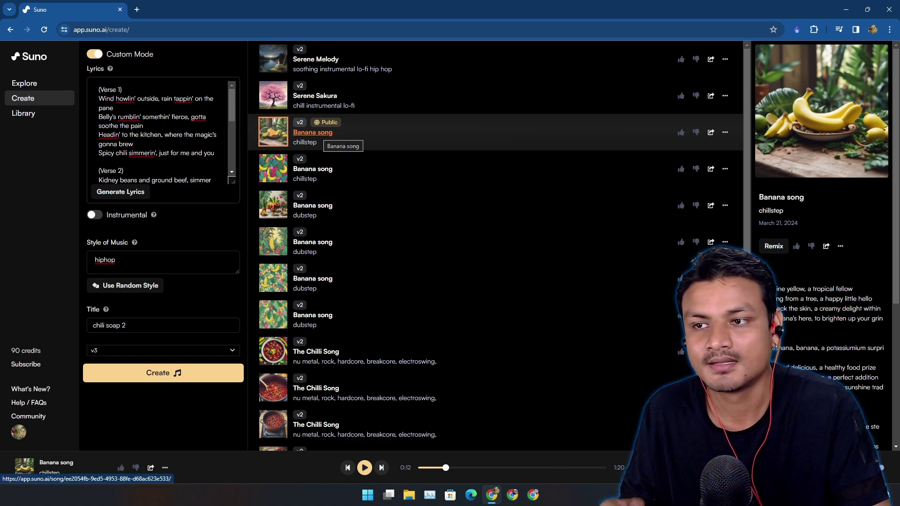
scroll(319, 135, down, 4)
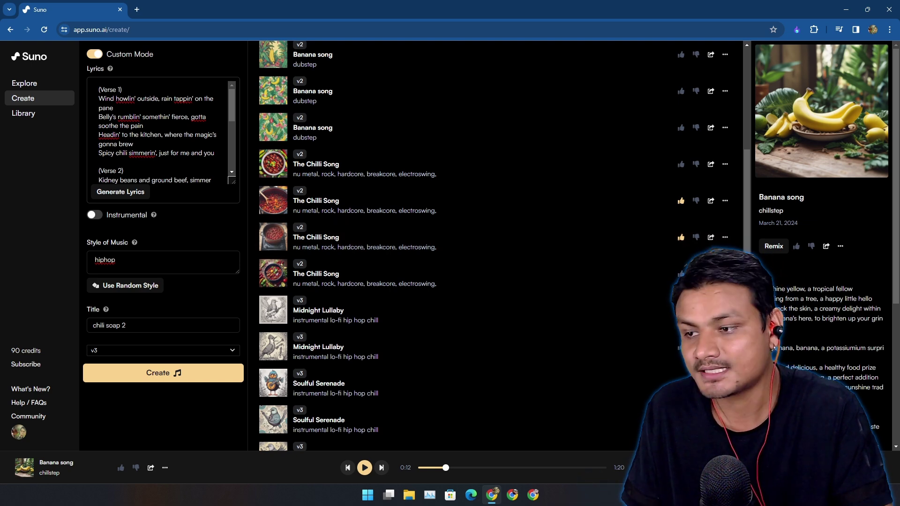
click(28, 403)
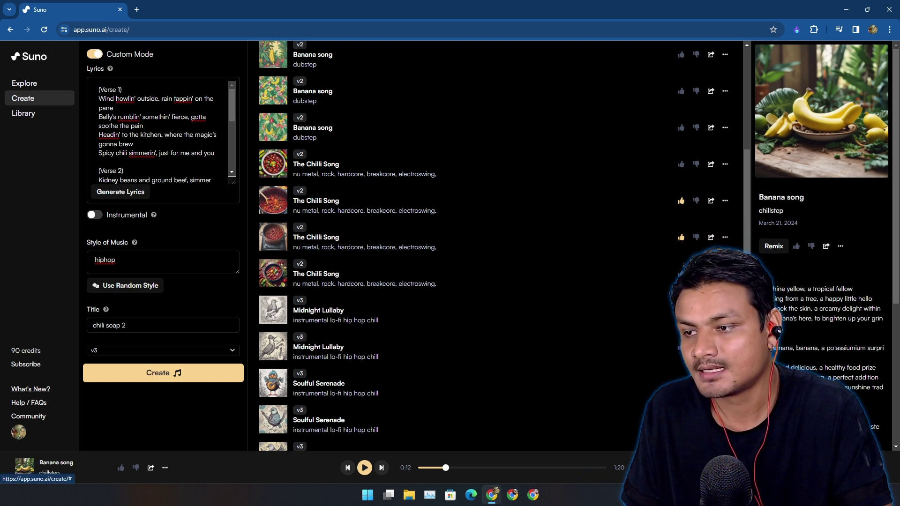
- Read the Ownership & Copyright FAQ answers, then navigate back to the Suno Create page
scroll(450, 272, down, 3)
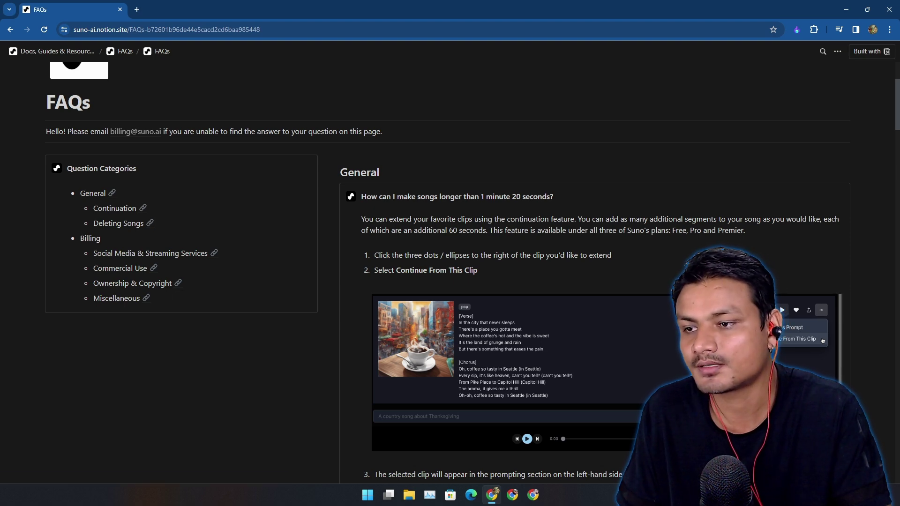
click(180, 296)
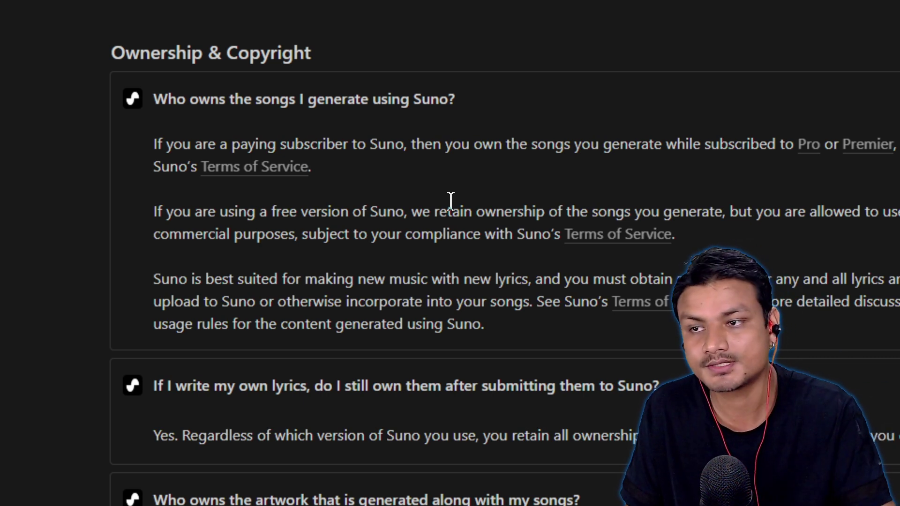
scroll(434, 439, up, 3)
scroll(431, 439, down, 2)
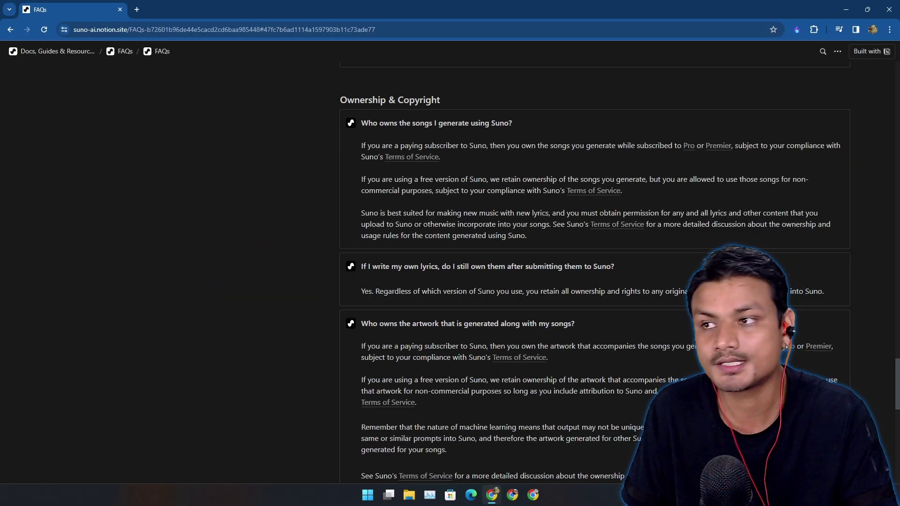
key(alt+Left)
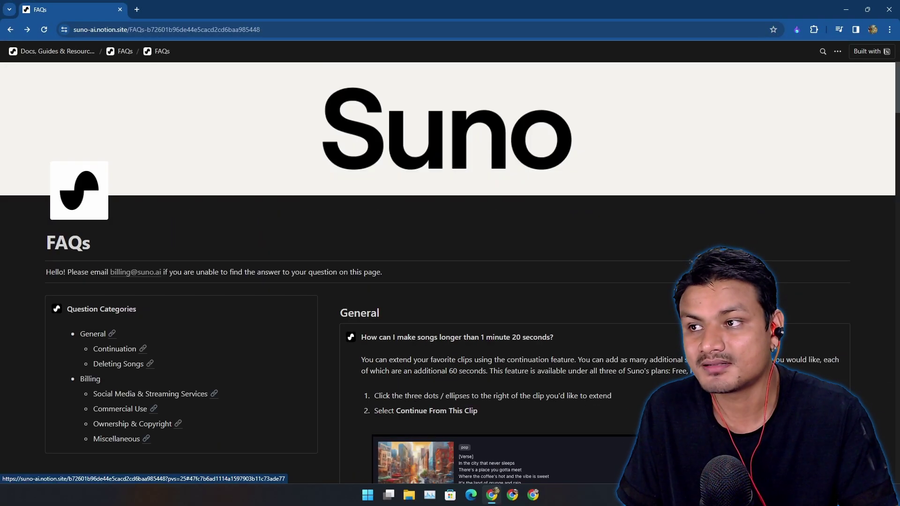
key(alt+Left)
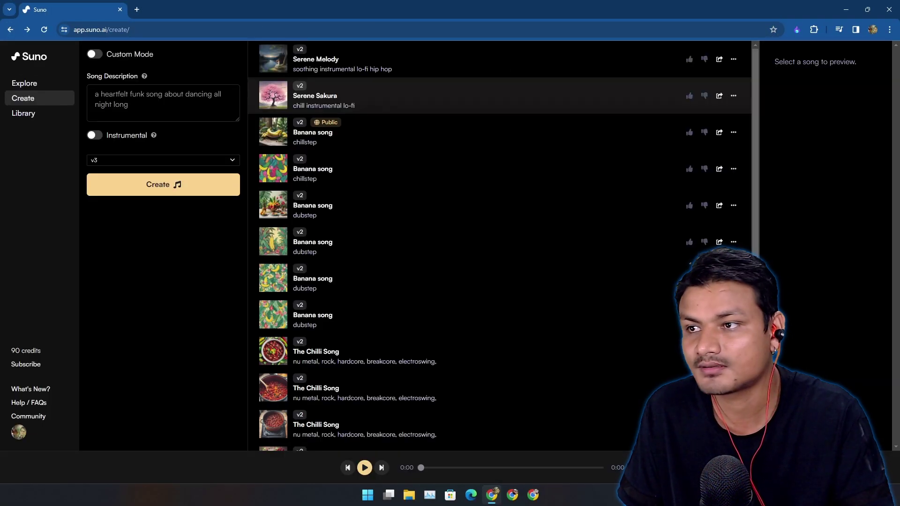
- Open the subscription plans and compare the Pro Plan with the $24 Premier Plan
click(26, 365)
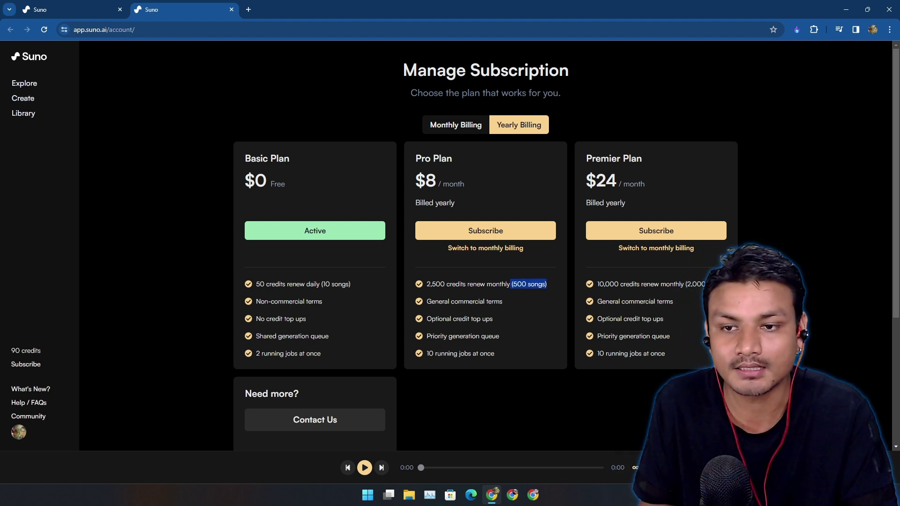
click(657, 230)
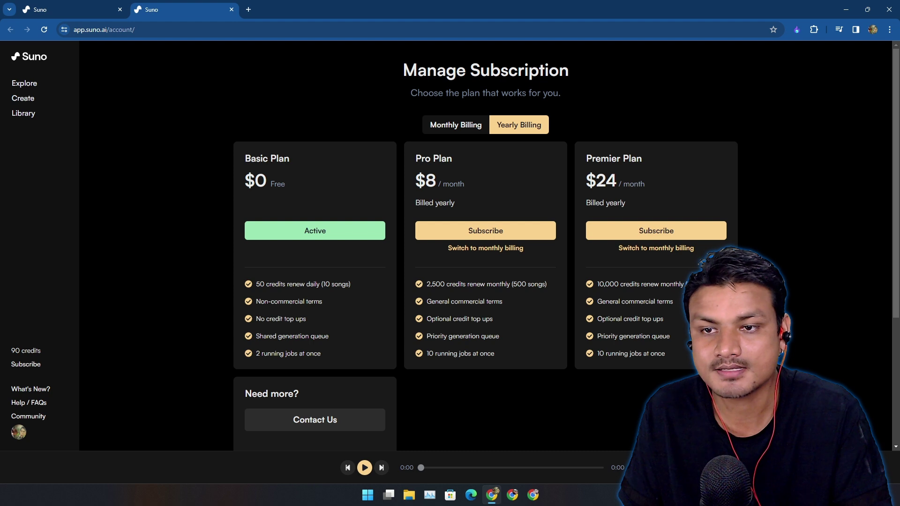
drag(586, 181, 621, 182)
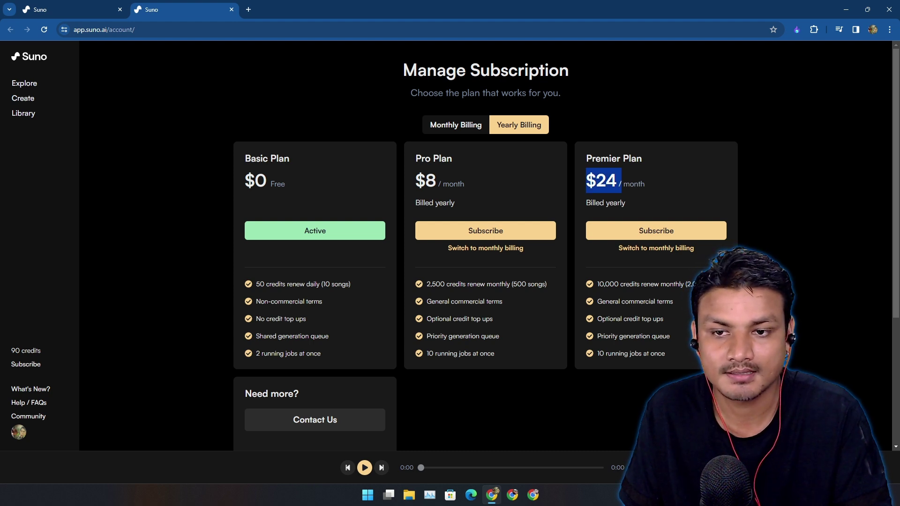
- Return to the song list, then reopen the plans to check the Basic Plan's daily credits
click(23, 98)
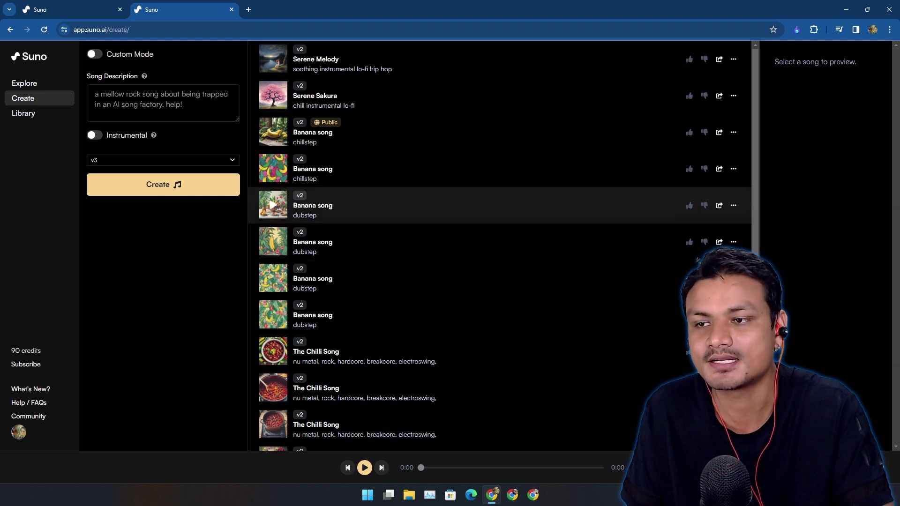
scroll(469, 206, down, 7)
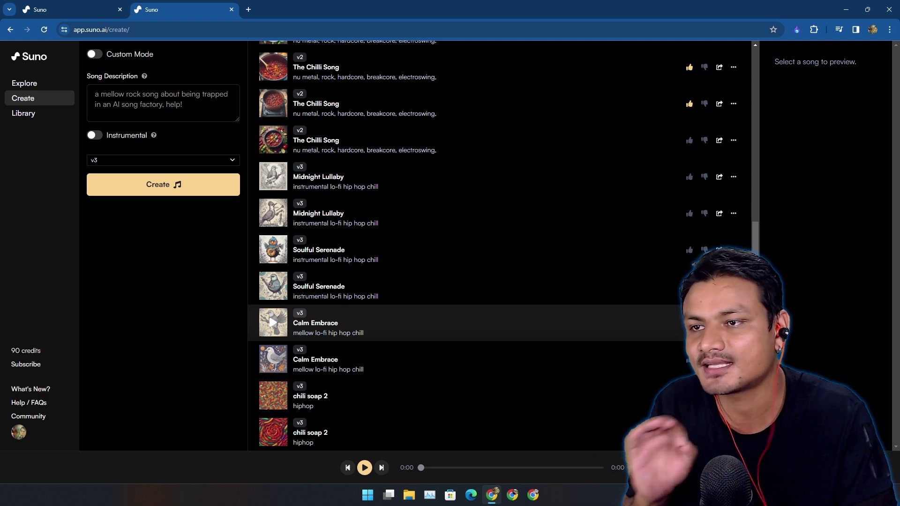
scroll(273, 323, up, 7)
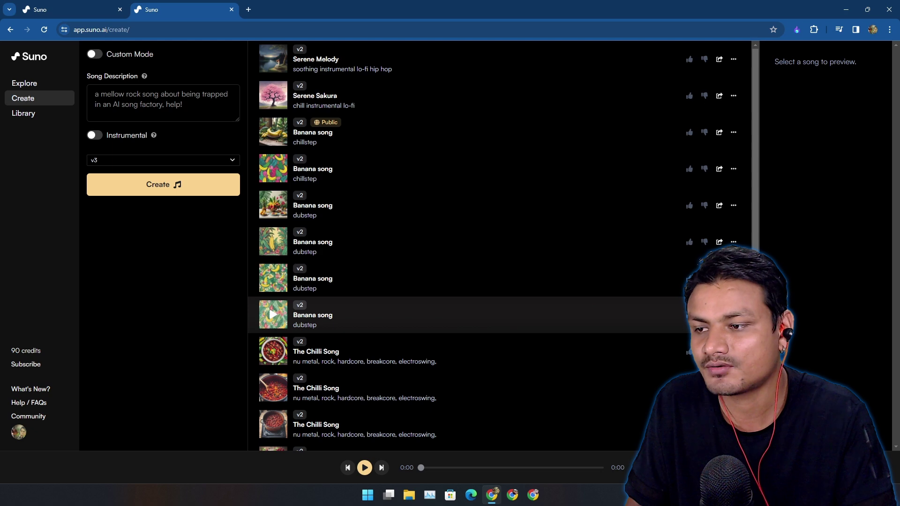
scroll(273, 314, down, 4)
click(26, 364)
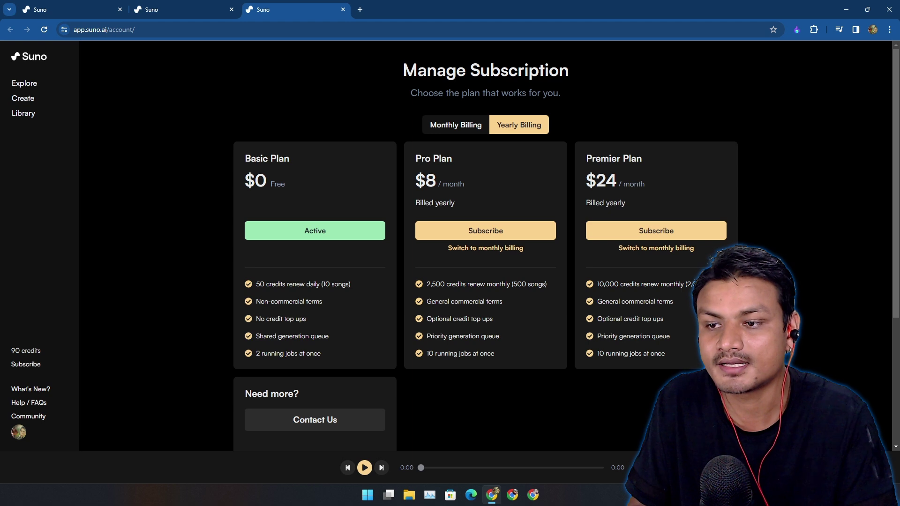
drag(322, 284, 256, 284)
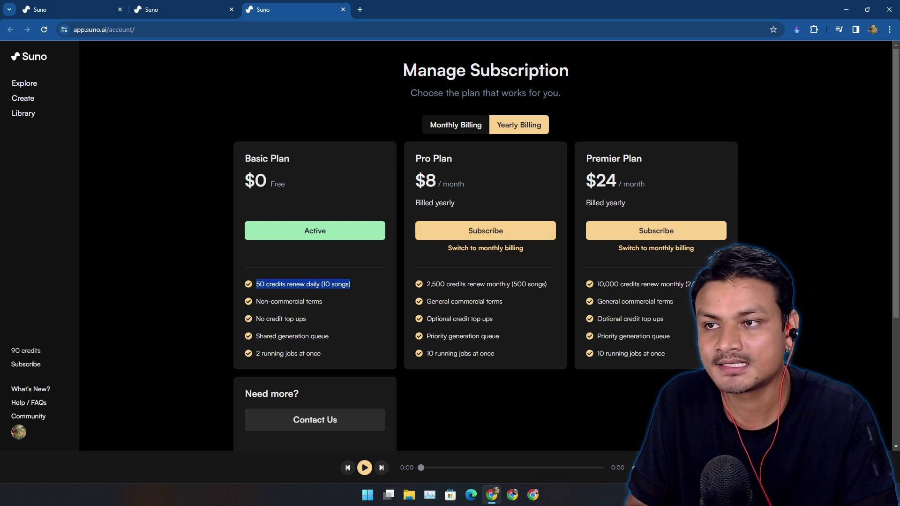
- Close the extra plans tab and play the second Calm Embrace track, leaving it paused
click(343, 9)
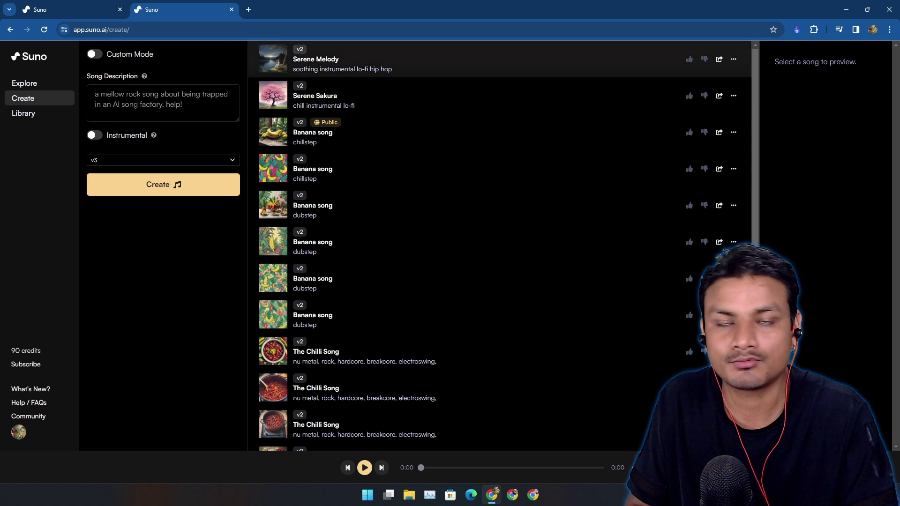
scroll(500, 248, down, 6)
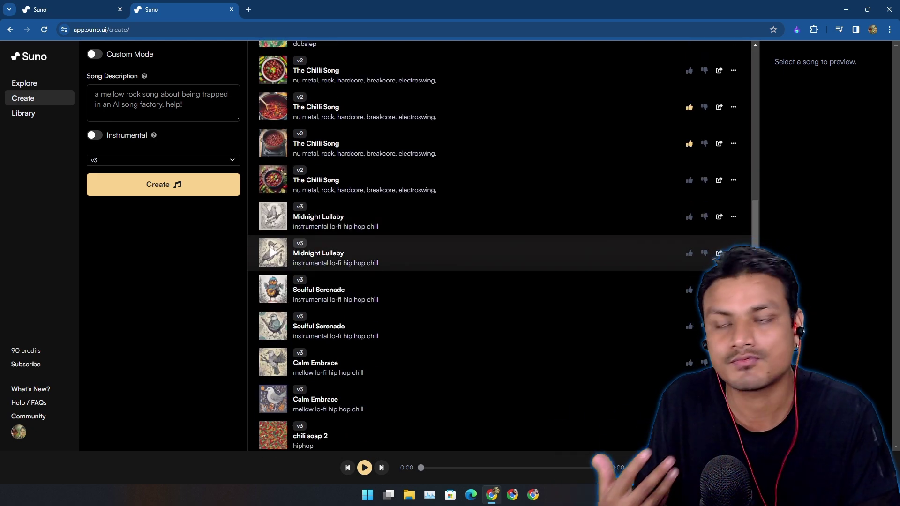
scroll(500, 249, down, 1)
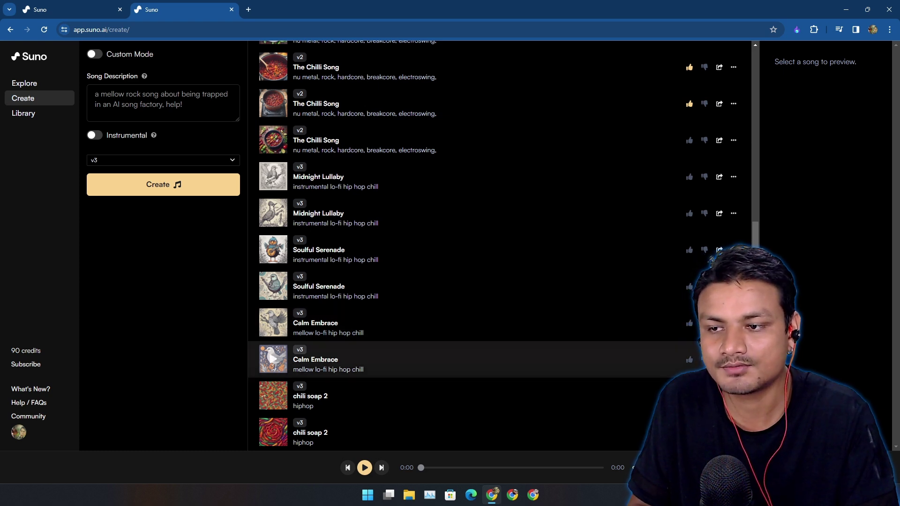
click(273, 359)
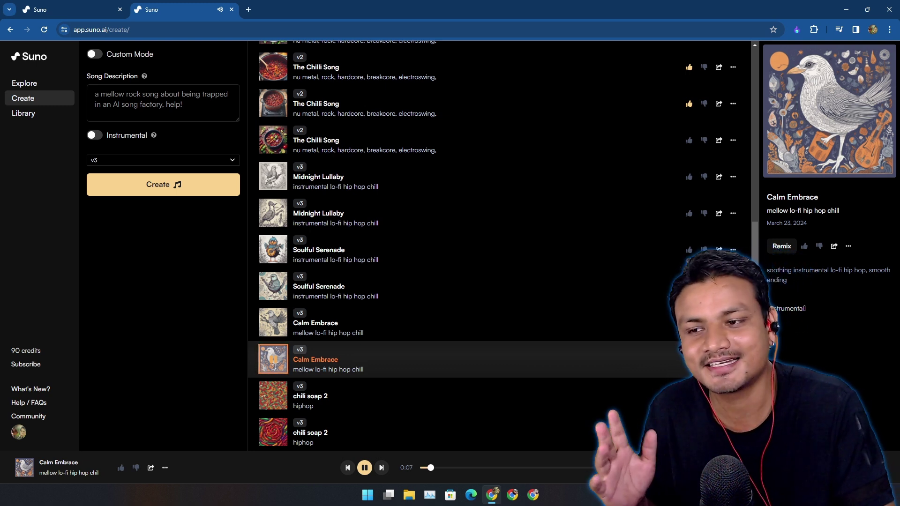
key(space)
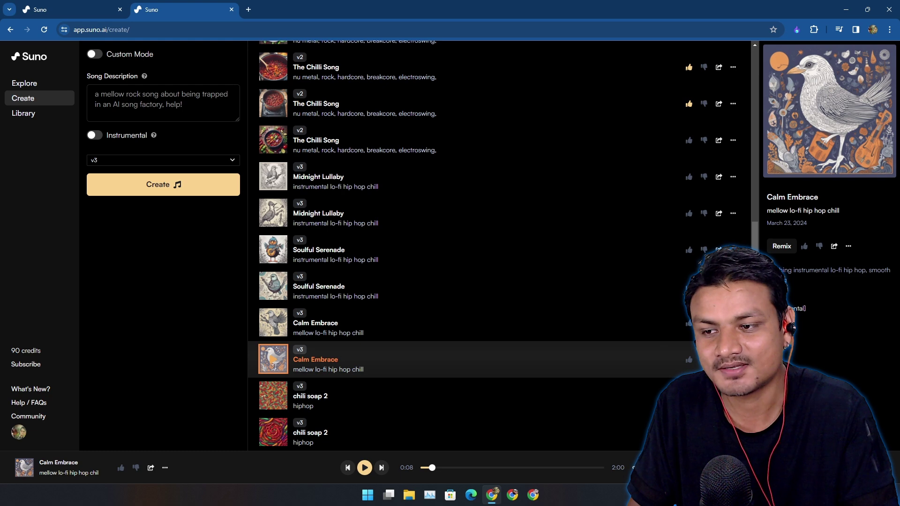
key(space)
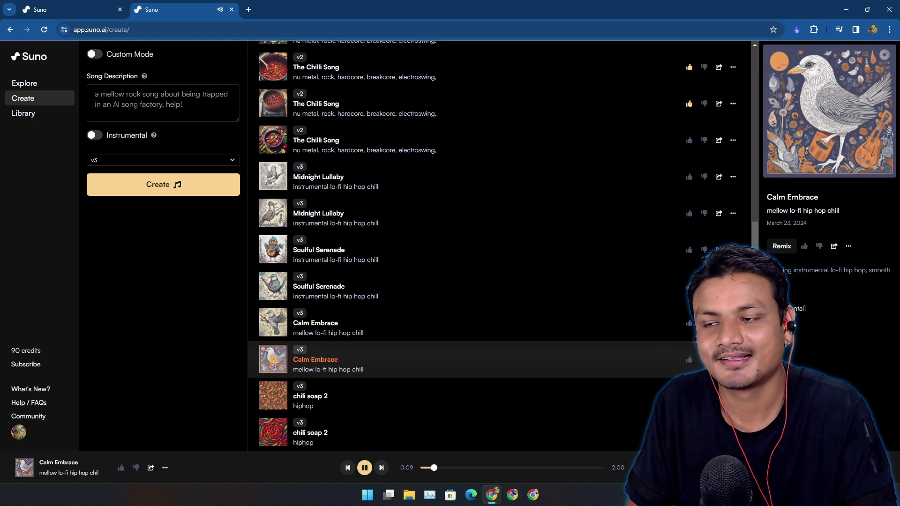
key(space)
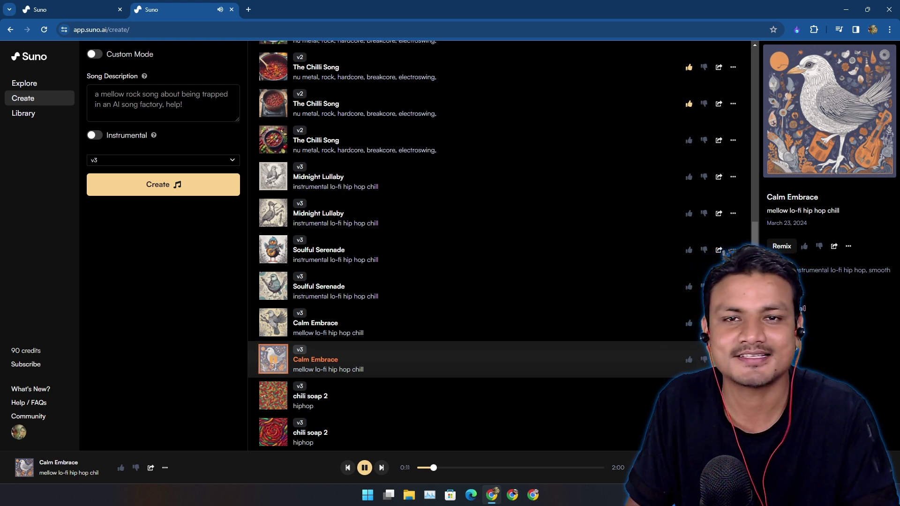